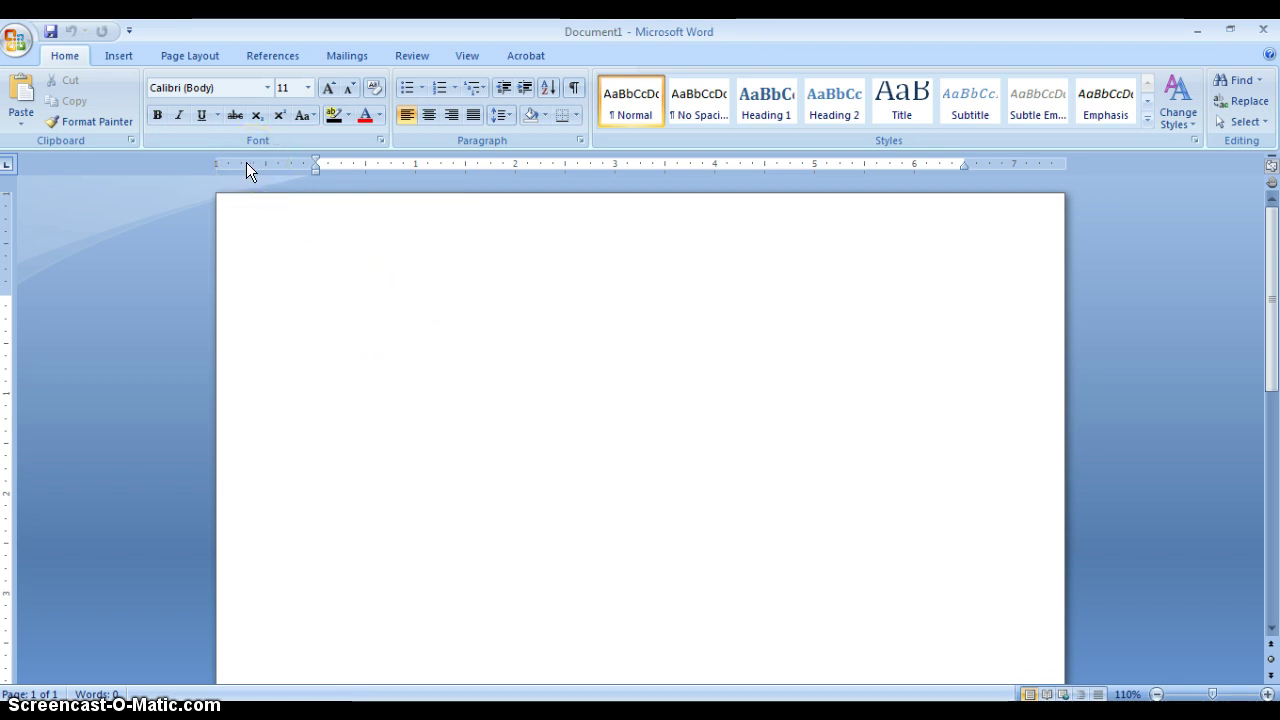
- Open the page setup from the ruler and save 1" margins on all four sides as the default for new documents
click(458, 58)
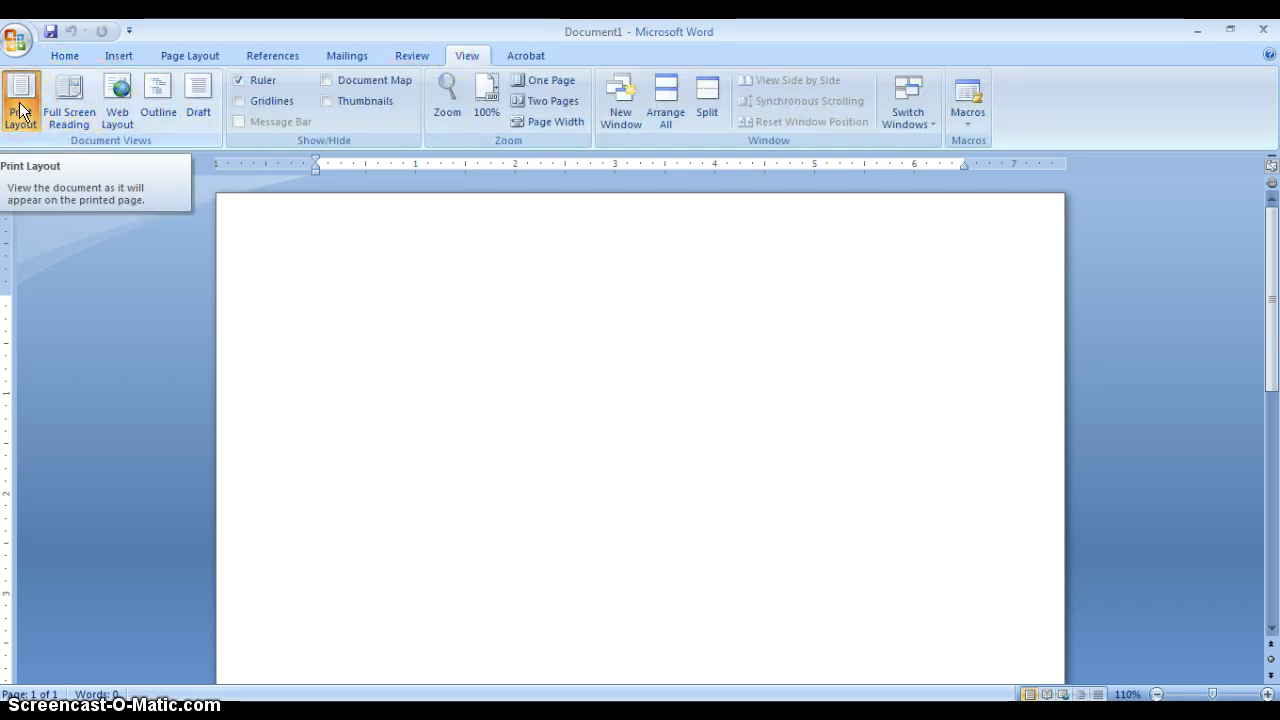
click(249, 167)
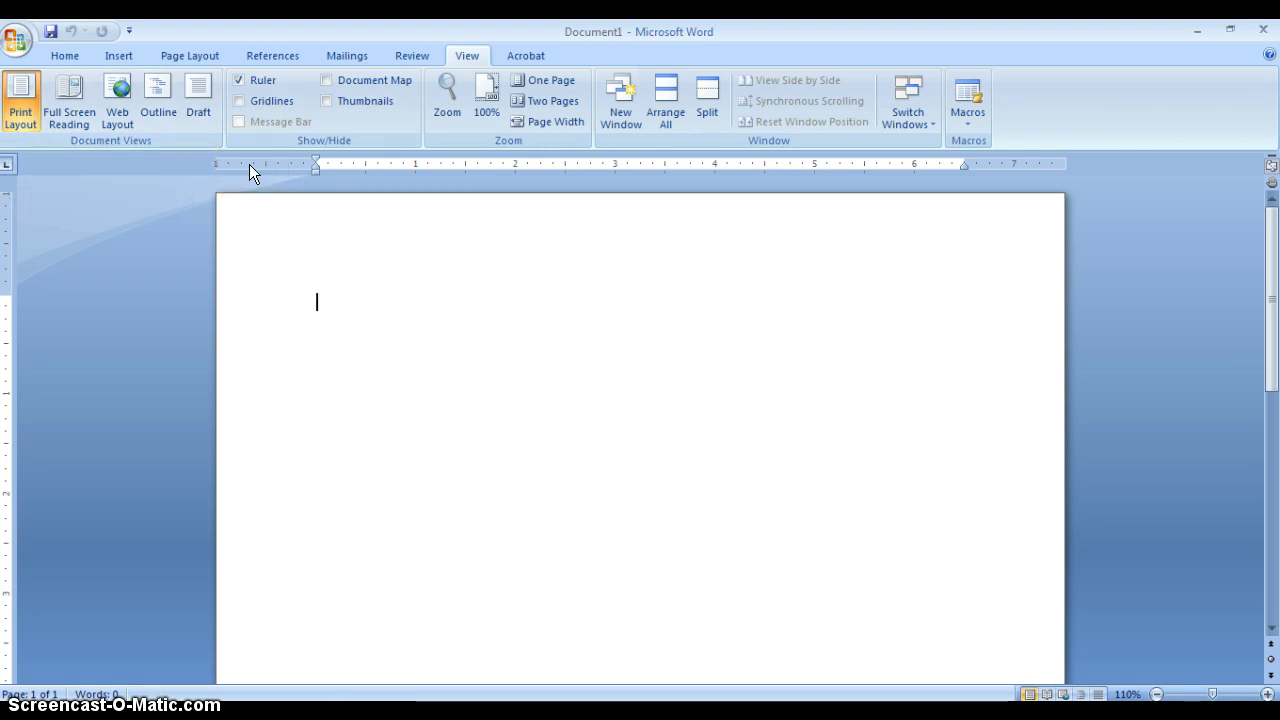
click(259, 97)
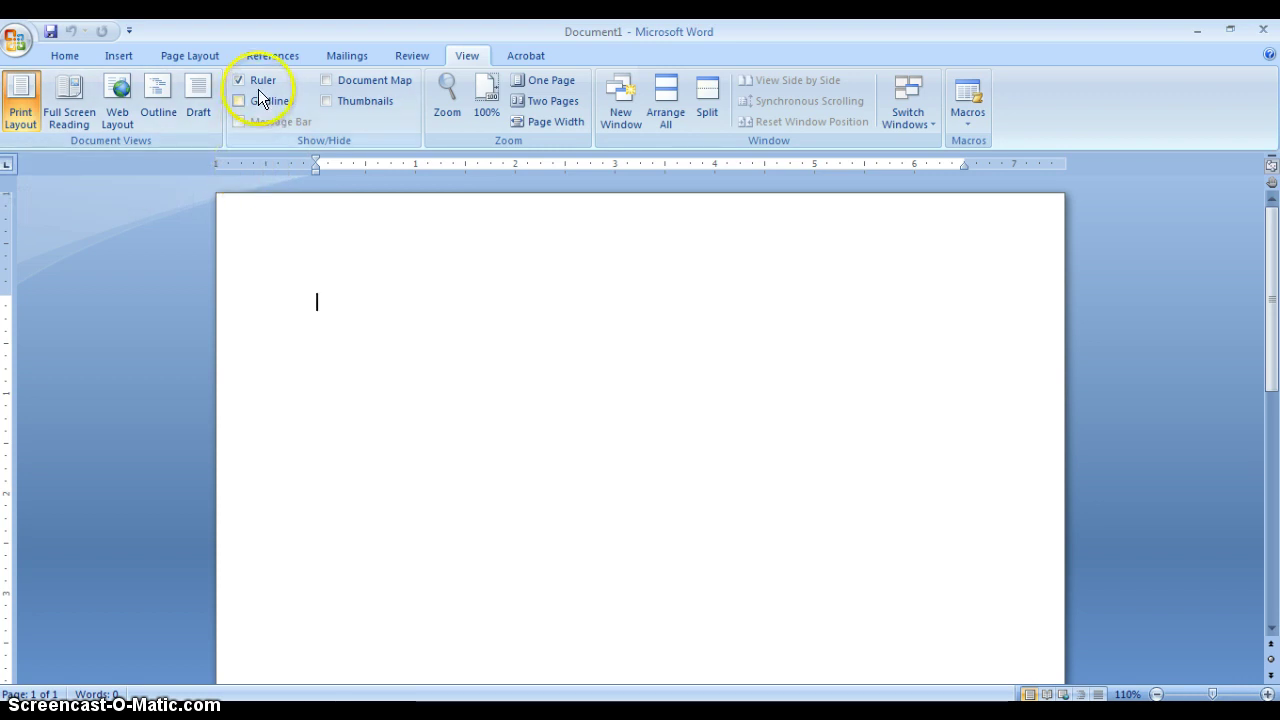
double_click(272, 169)
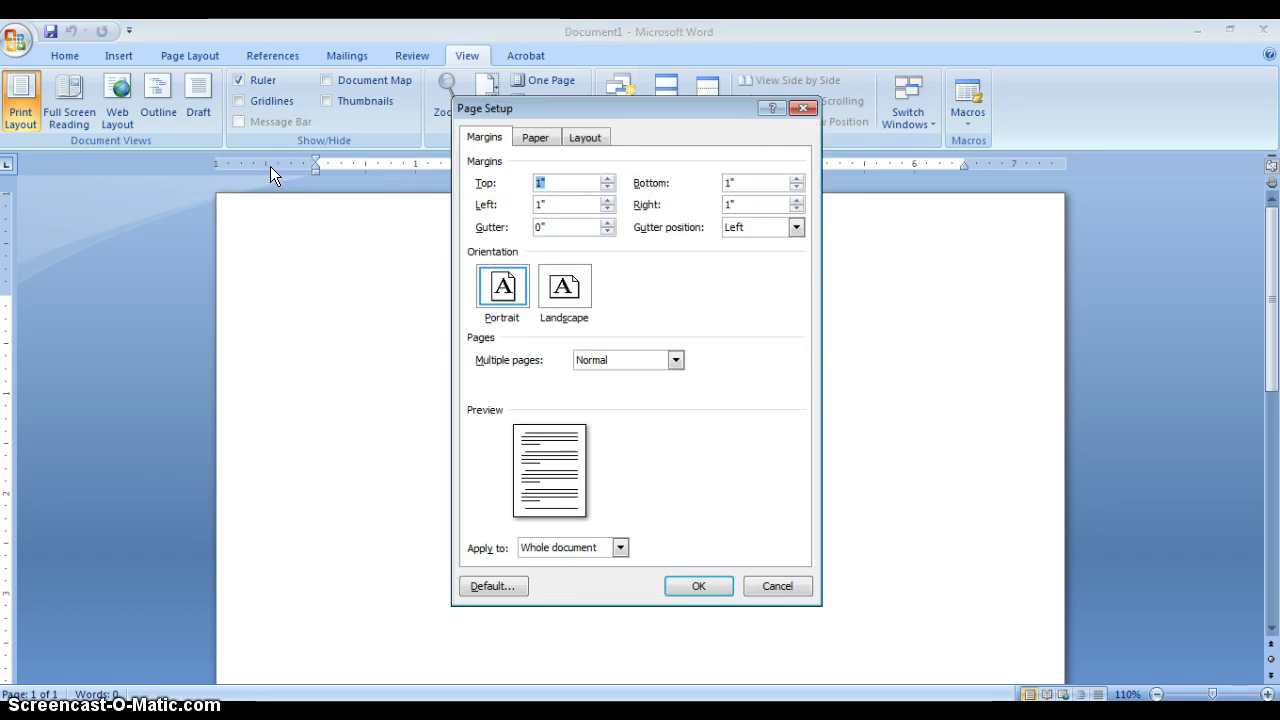
drag(571, 177, 547, 177)
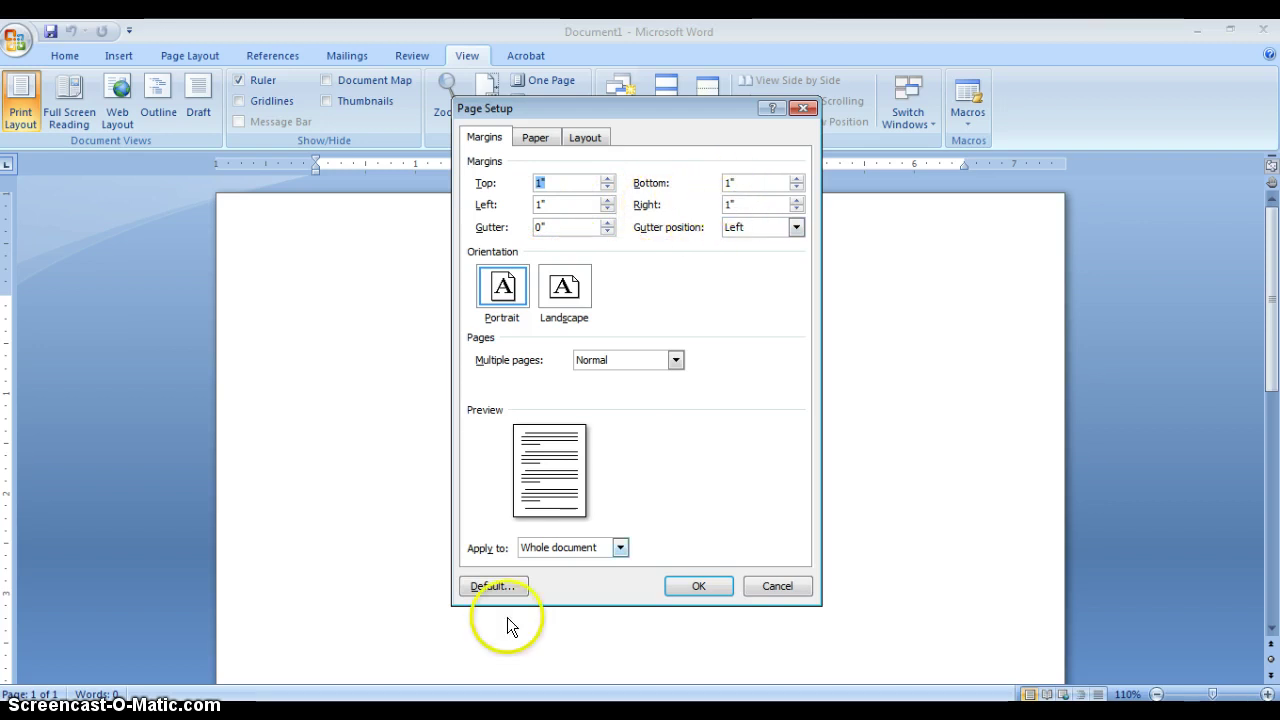
click(500, 588)
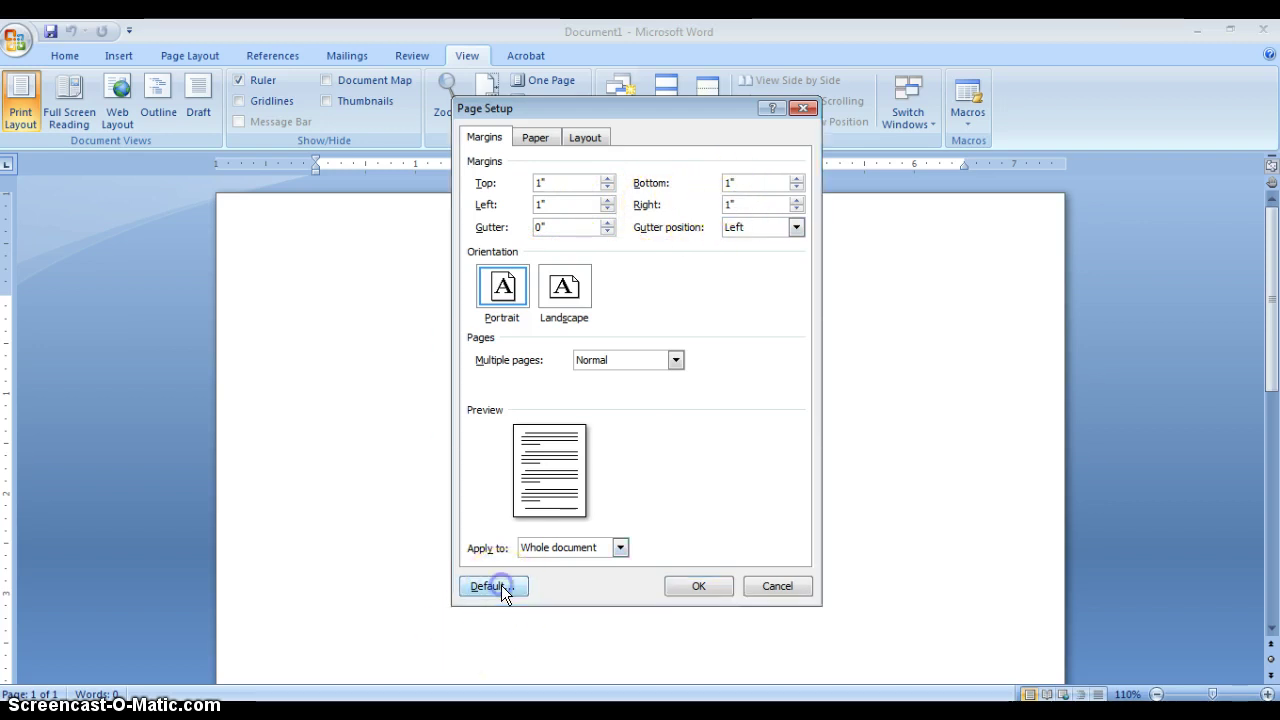
click(601, 422)
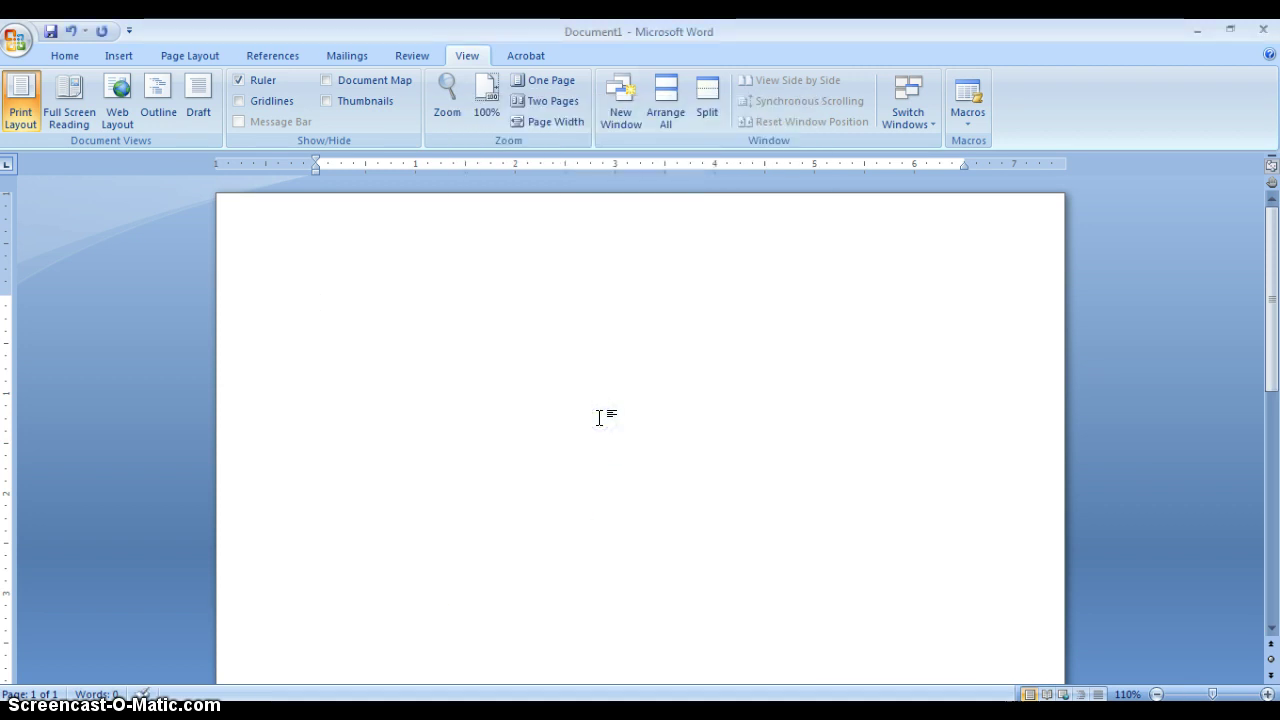
click(461, 455)
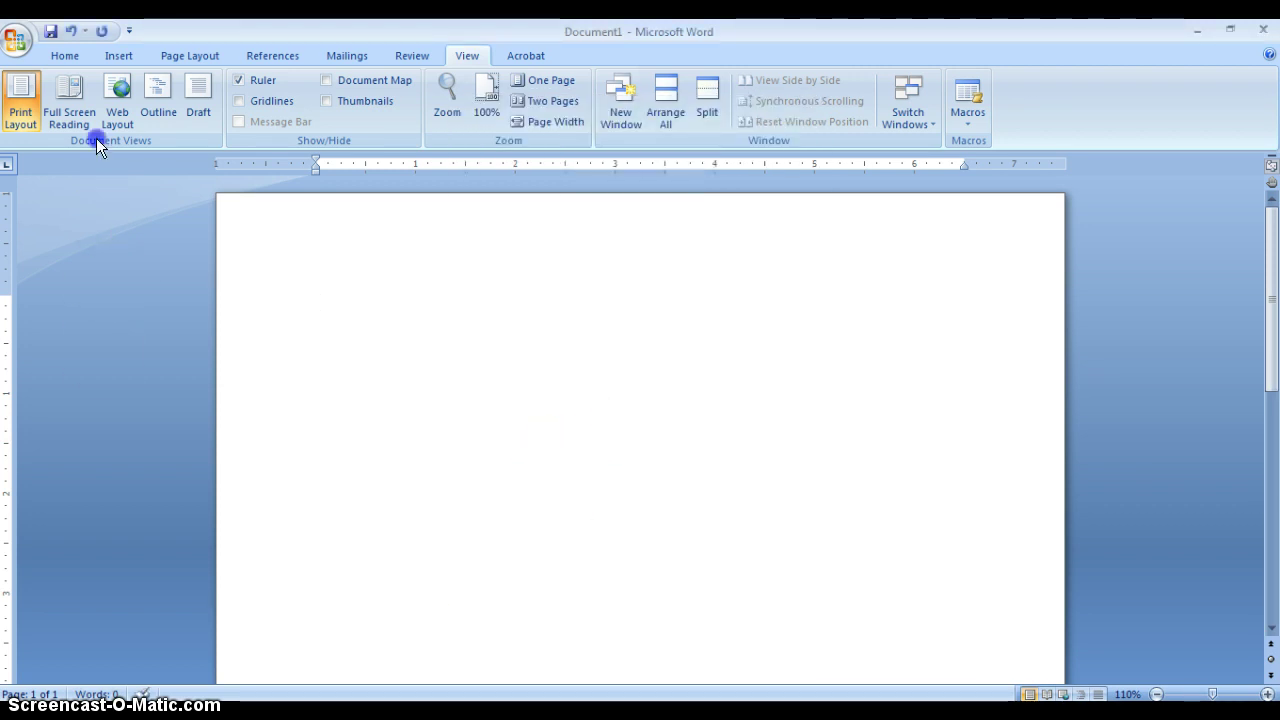
- Set the document font to Times New Roman at size 12
click(73, 63)
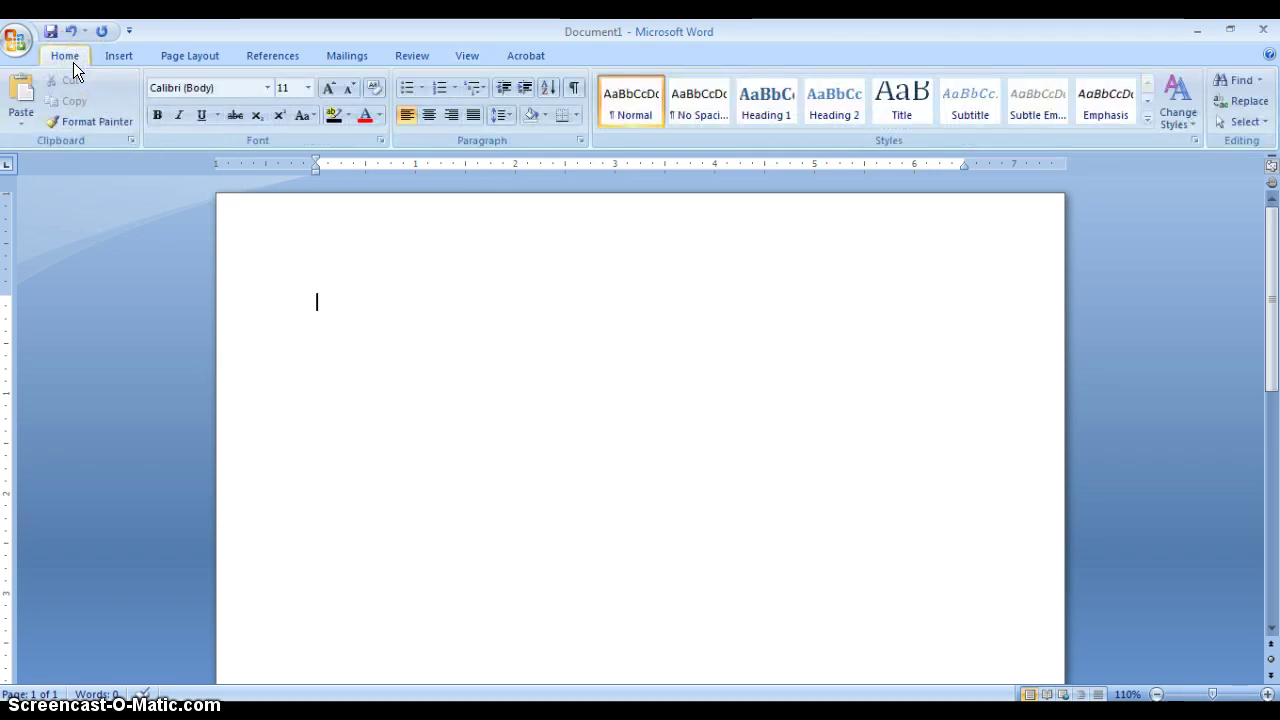
click(266, 90)
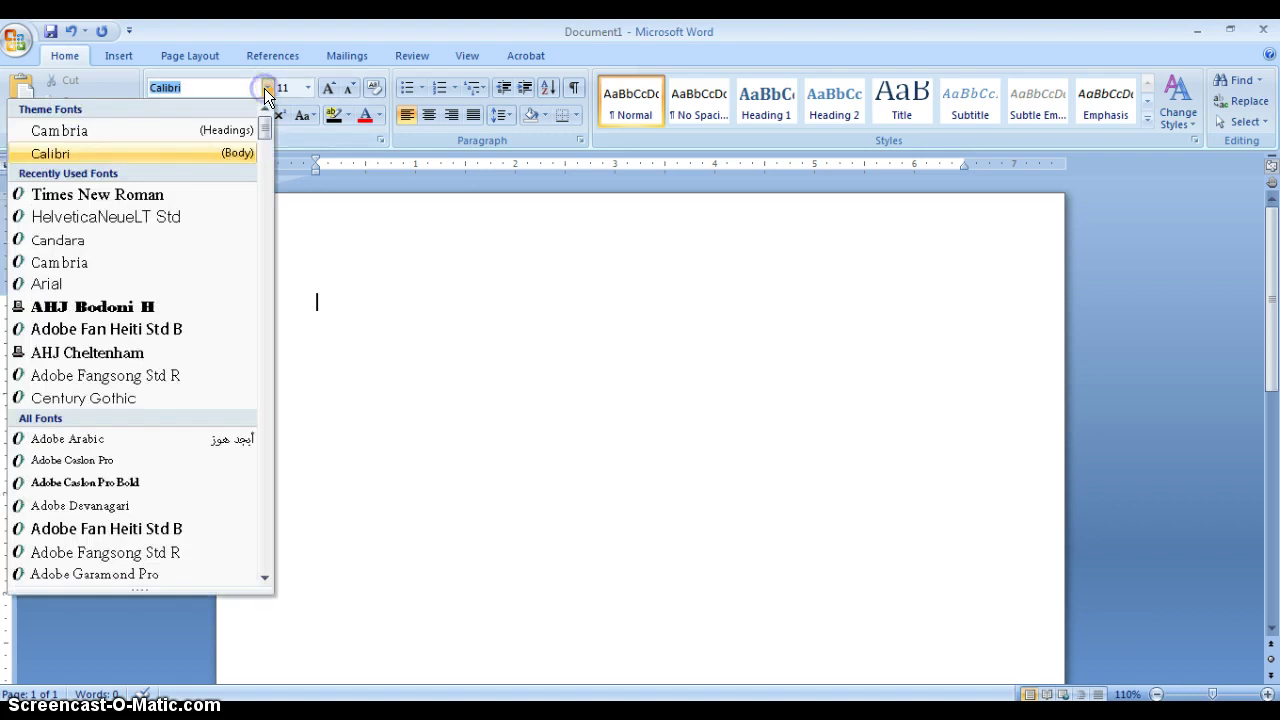
click(170, 197)
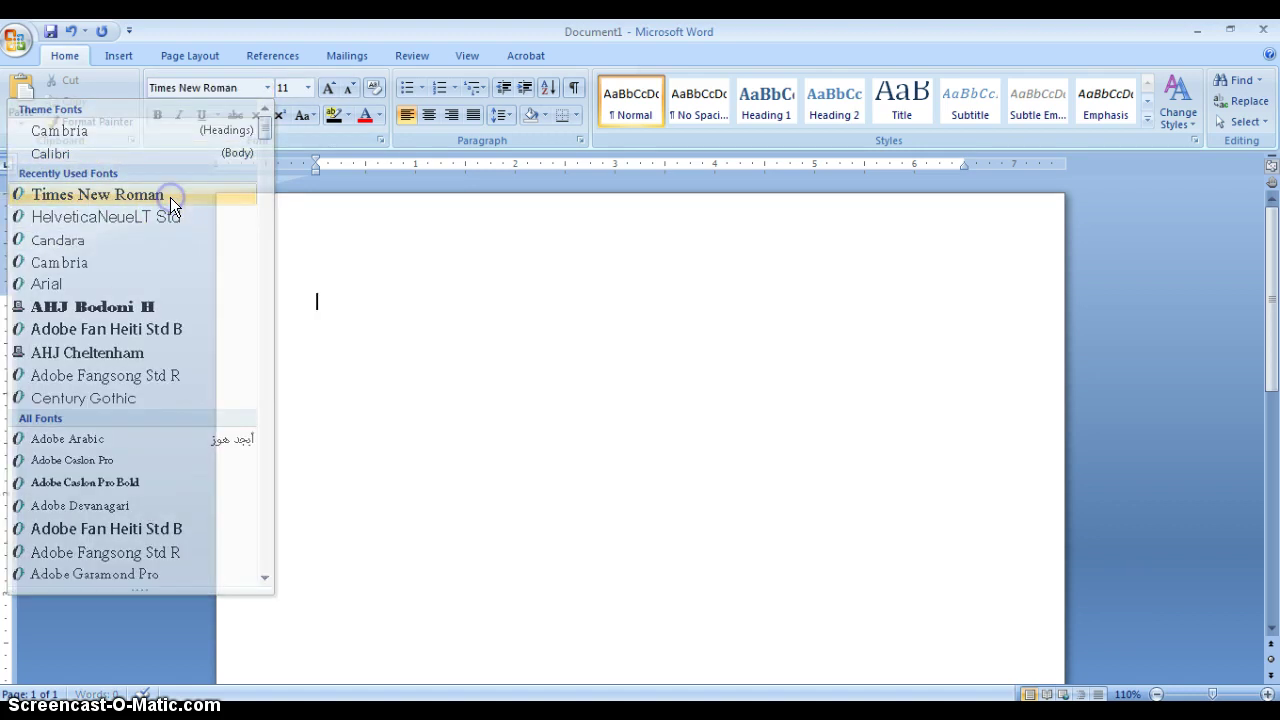
click(308, 93)
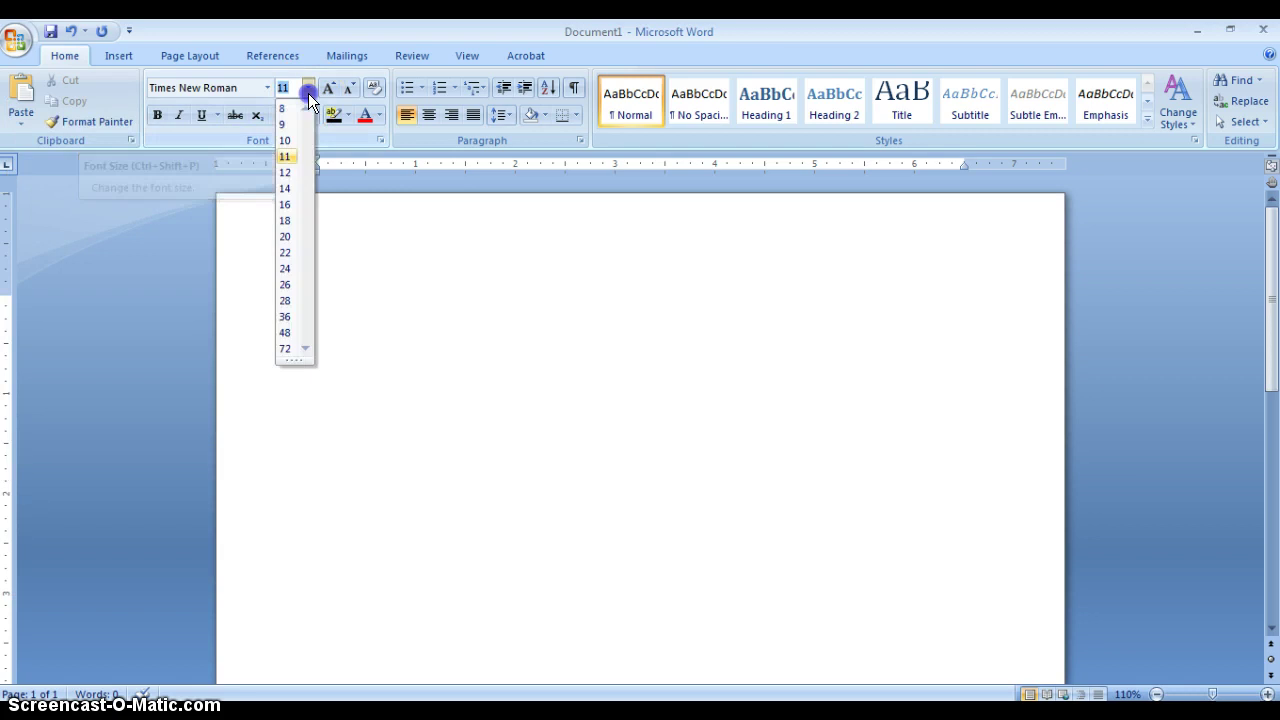
click(287, 172)
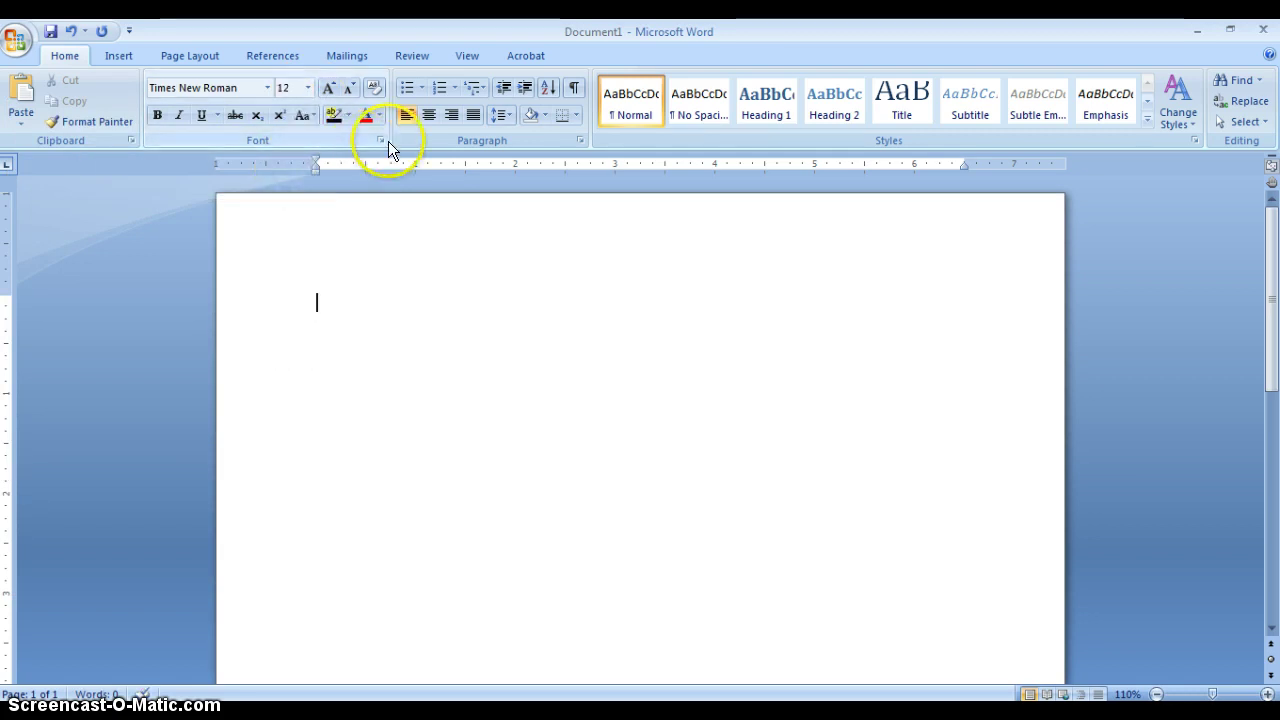
- Make regular Times New Roman 12 pt the default font for all new documents based on the Normal template
click(378, 141)
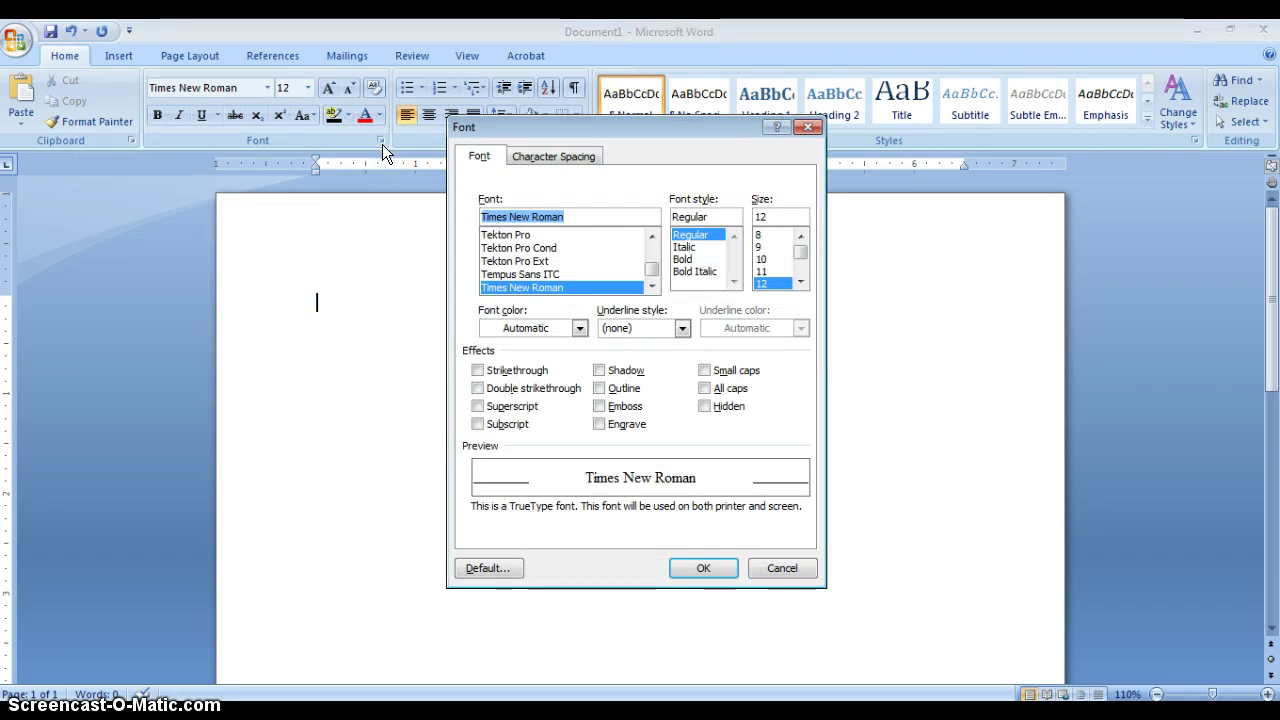
click(510, 571)
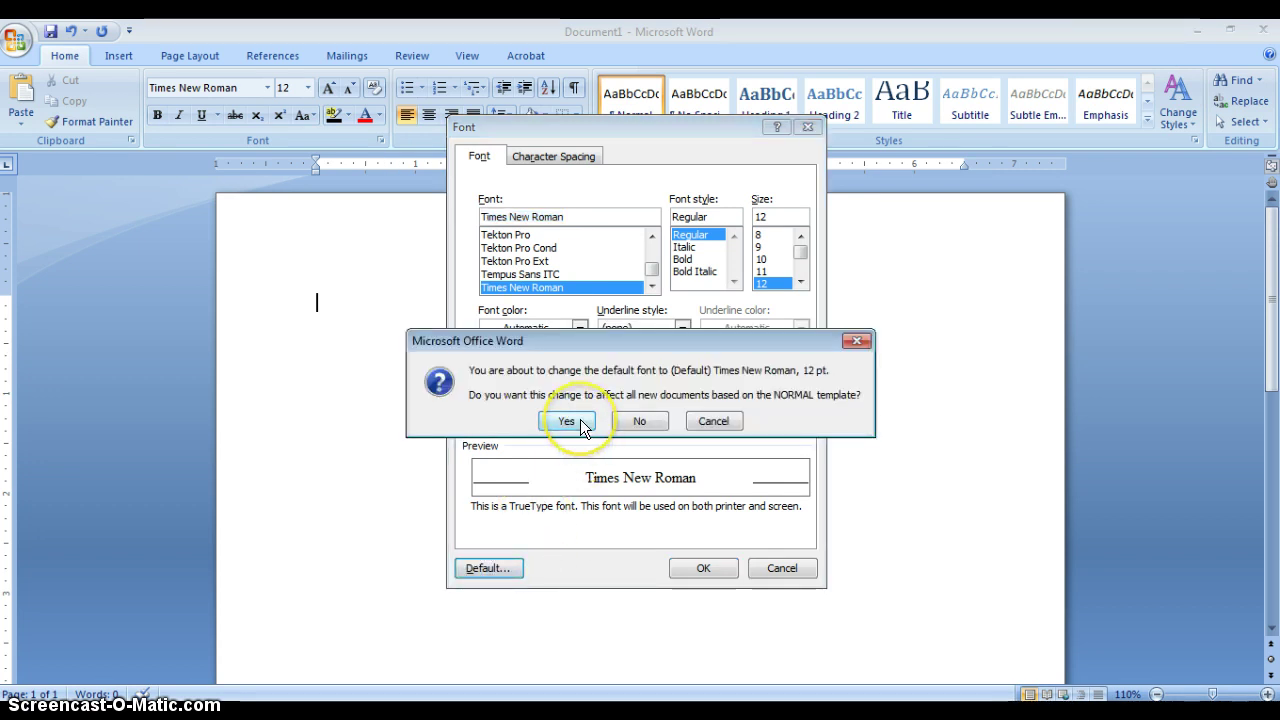
click(582, 422)
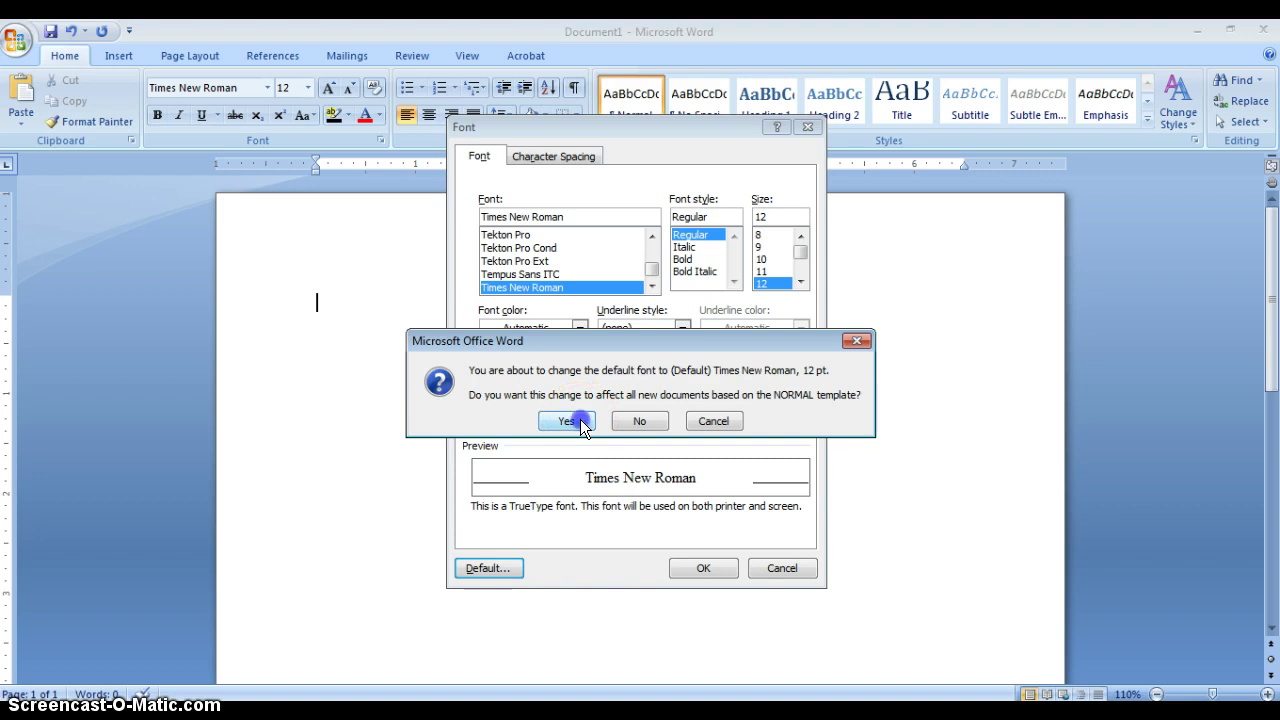
click(567, 423)
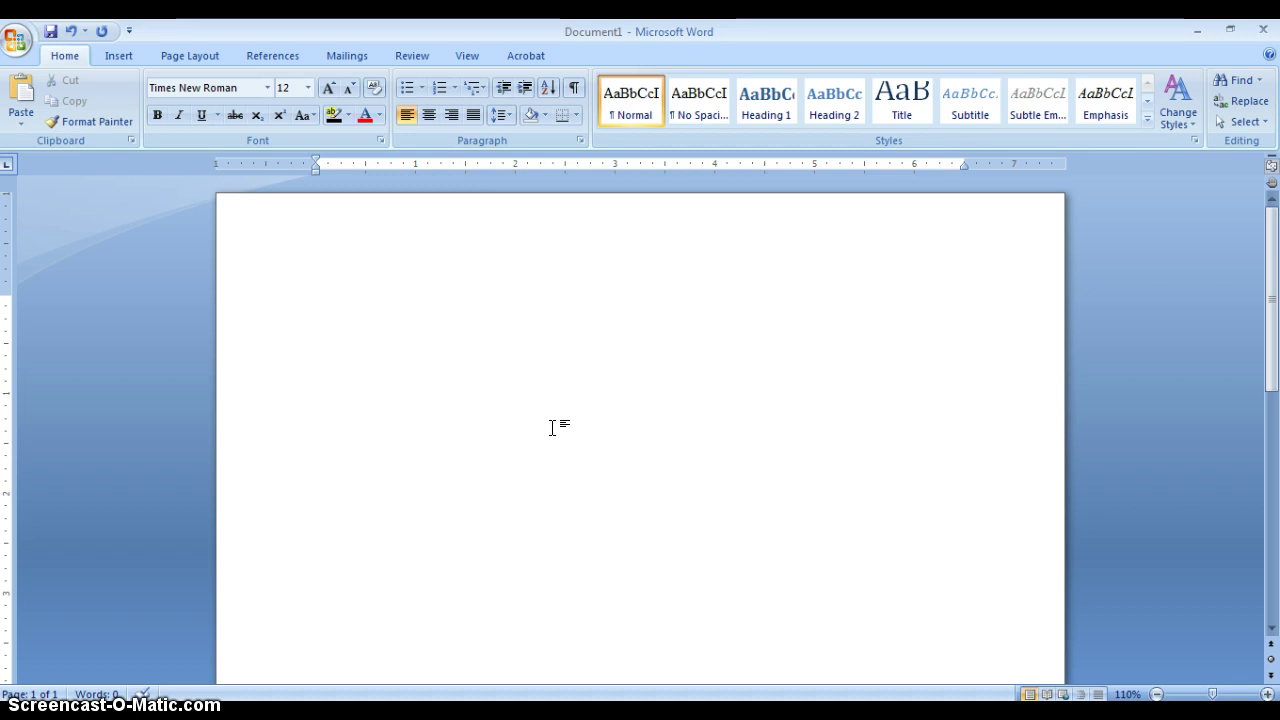
- Set the paragraph line spacing to Double and suppress extra space between paragraphs of the same style
click(579, 143)
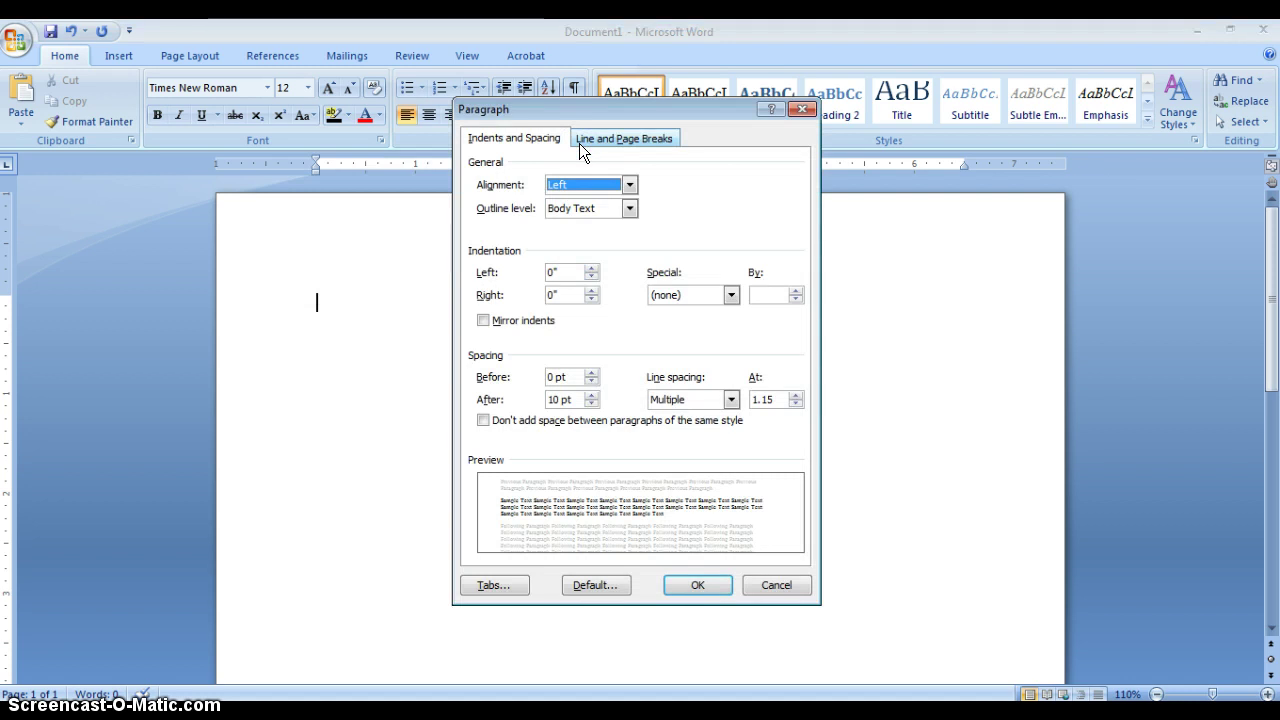
click(731, 400)
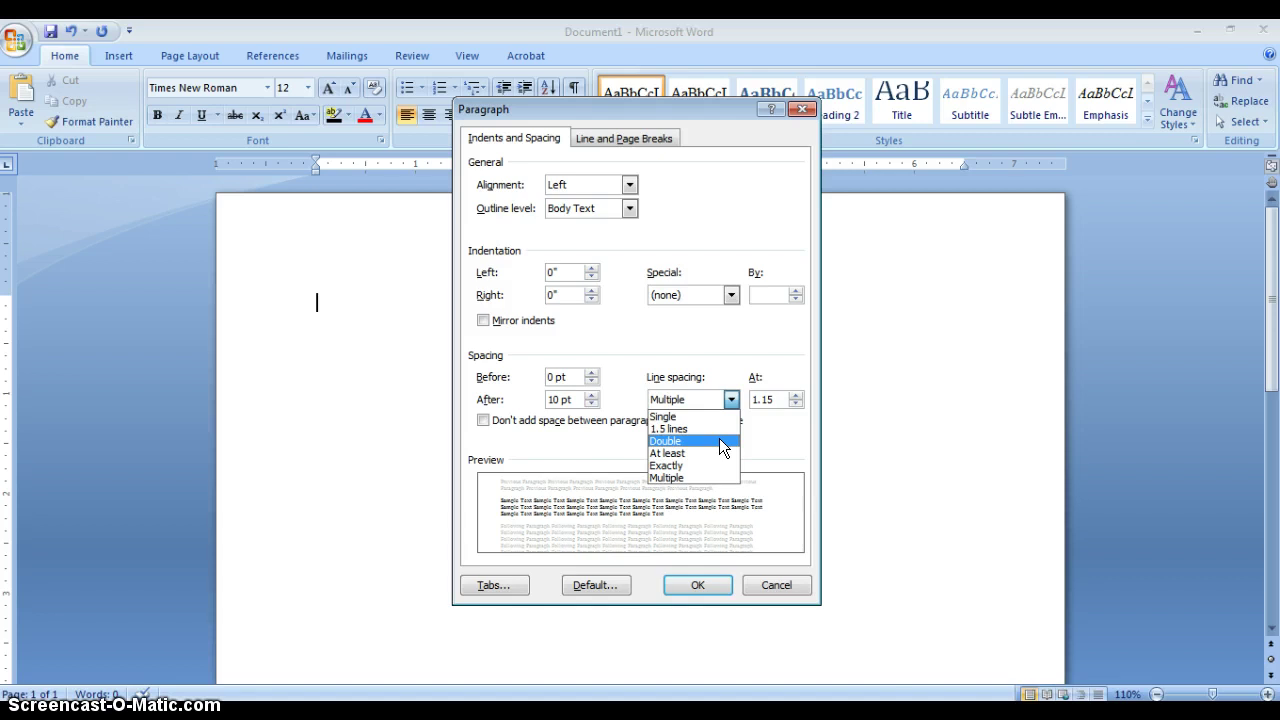
click(720, 440)
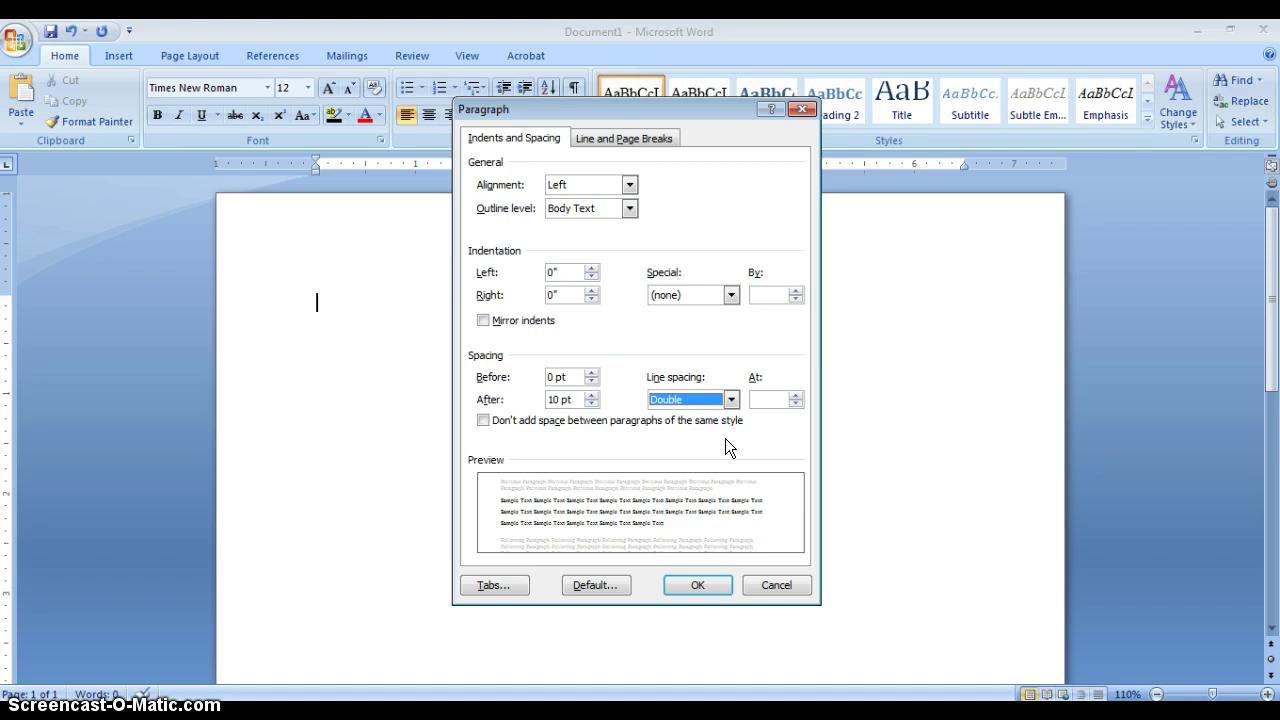
click(482, 423)
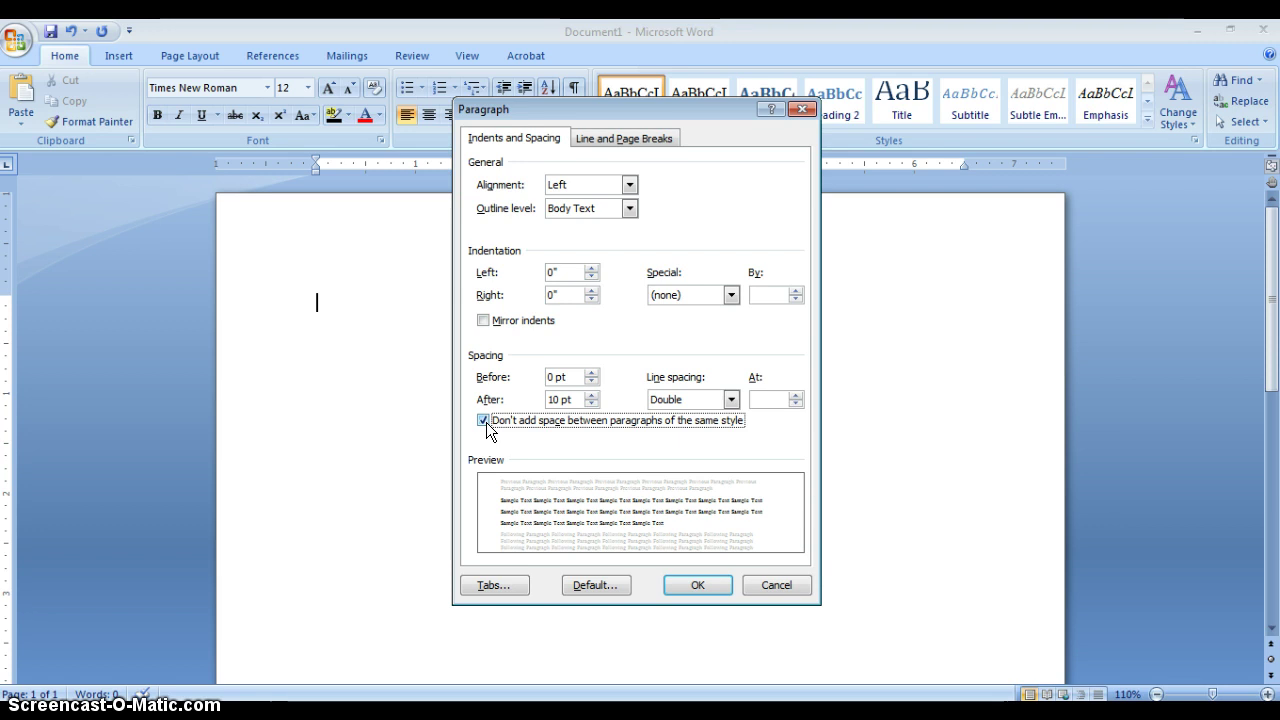
click(668, 594)
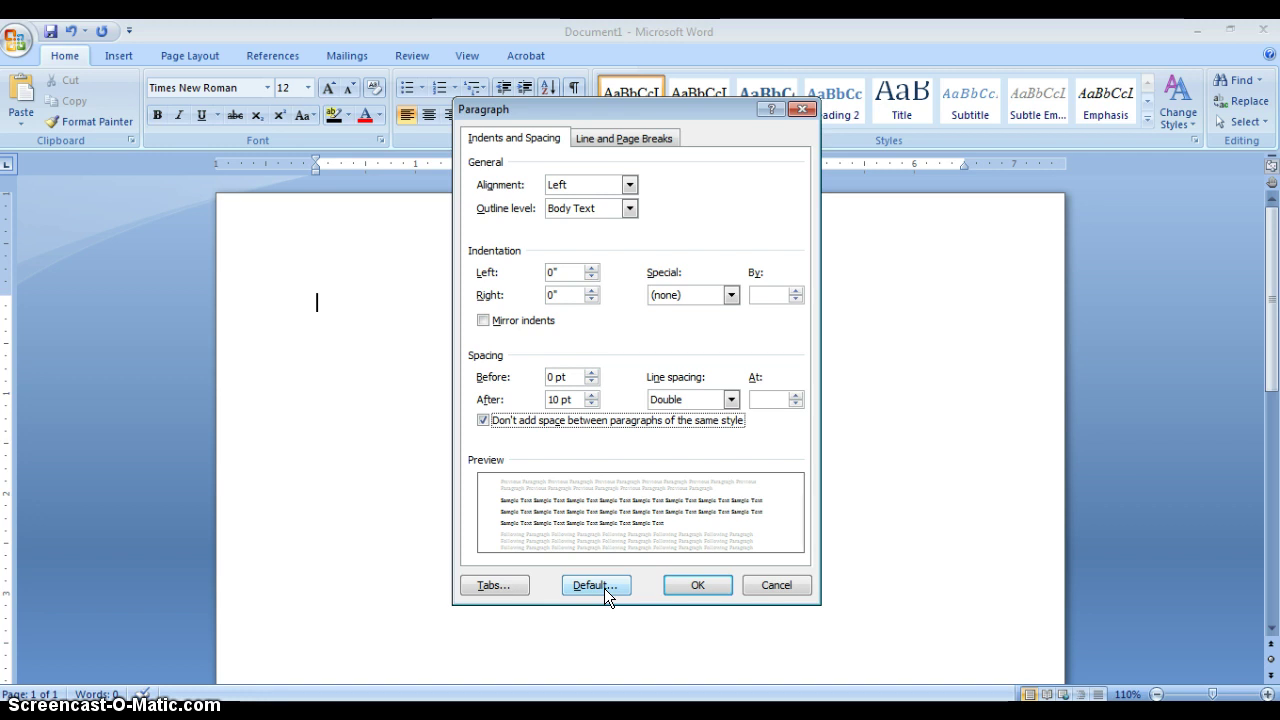
click(668, 588)
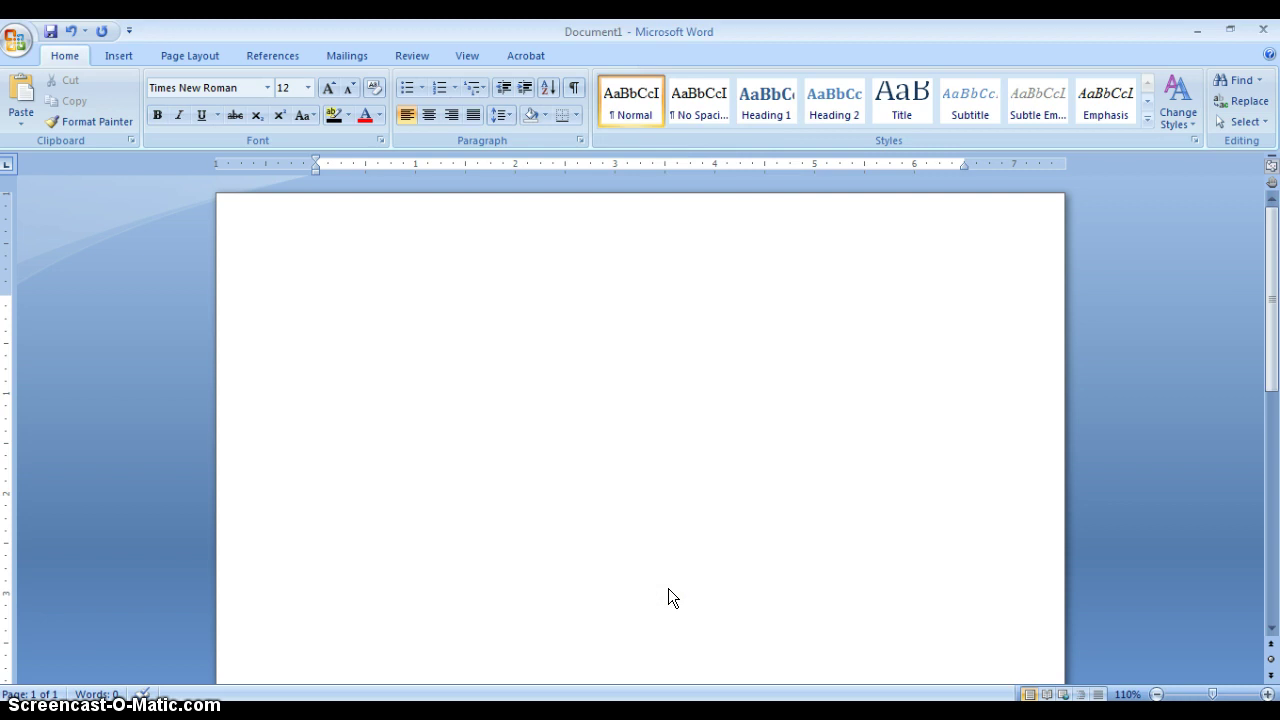
click(655, 592)
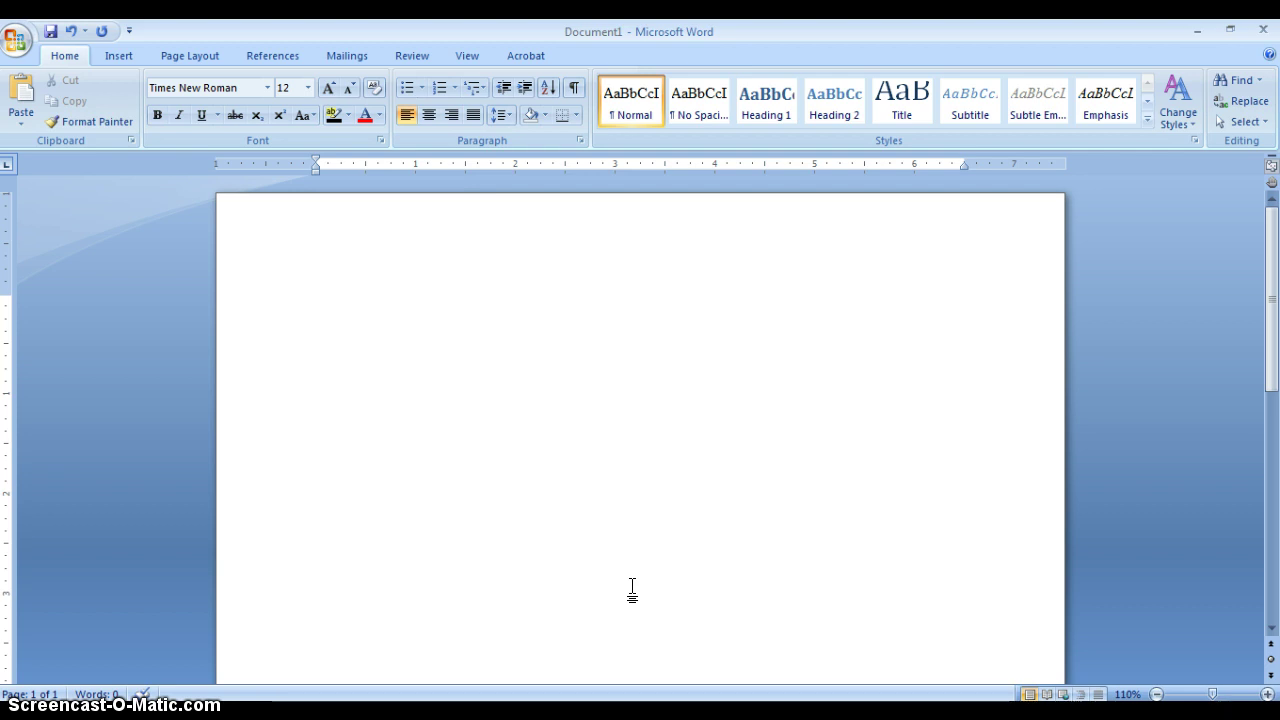
click(621, 592)
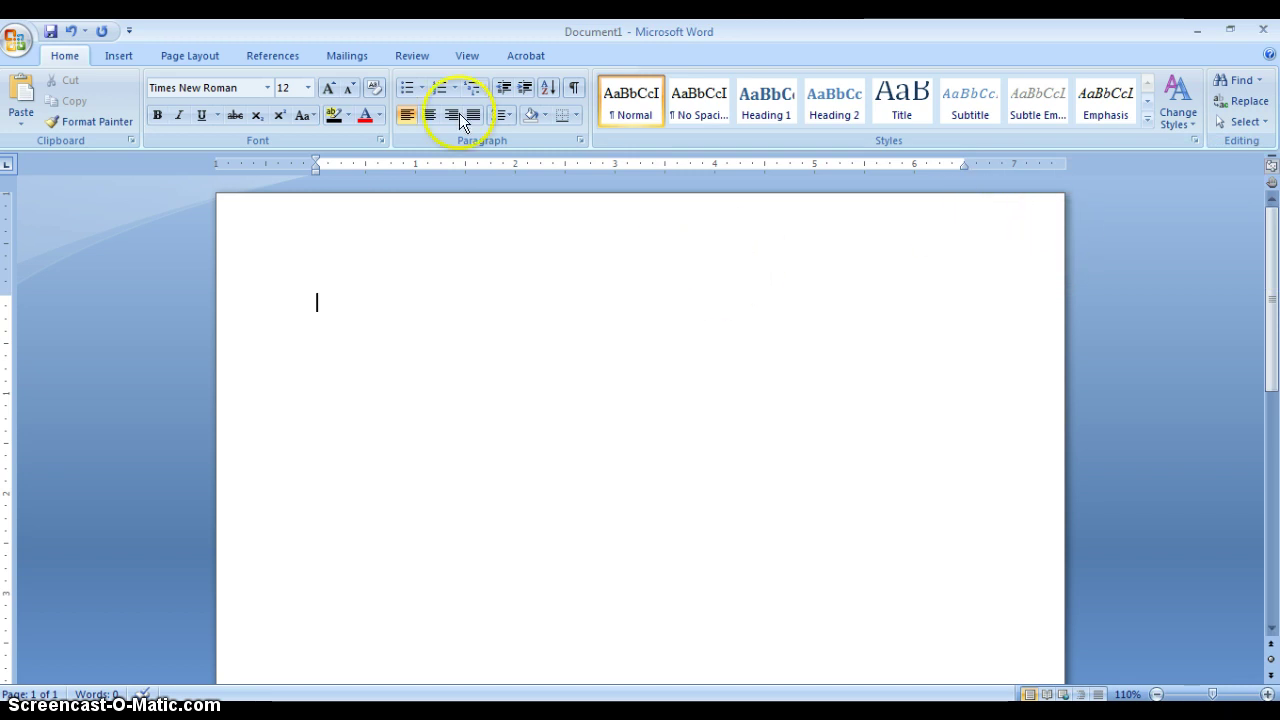
- Insert a right-aligned page number in the header using the Plain Number 3 style
click(126, 62)
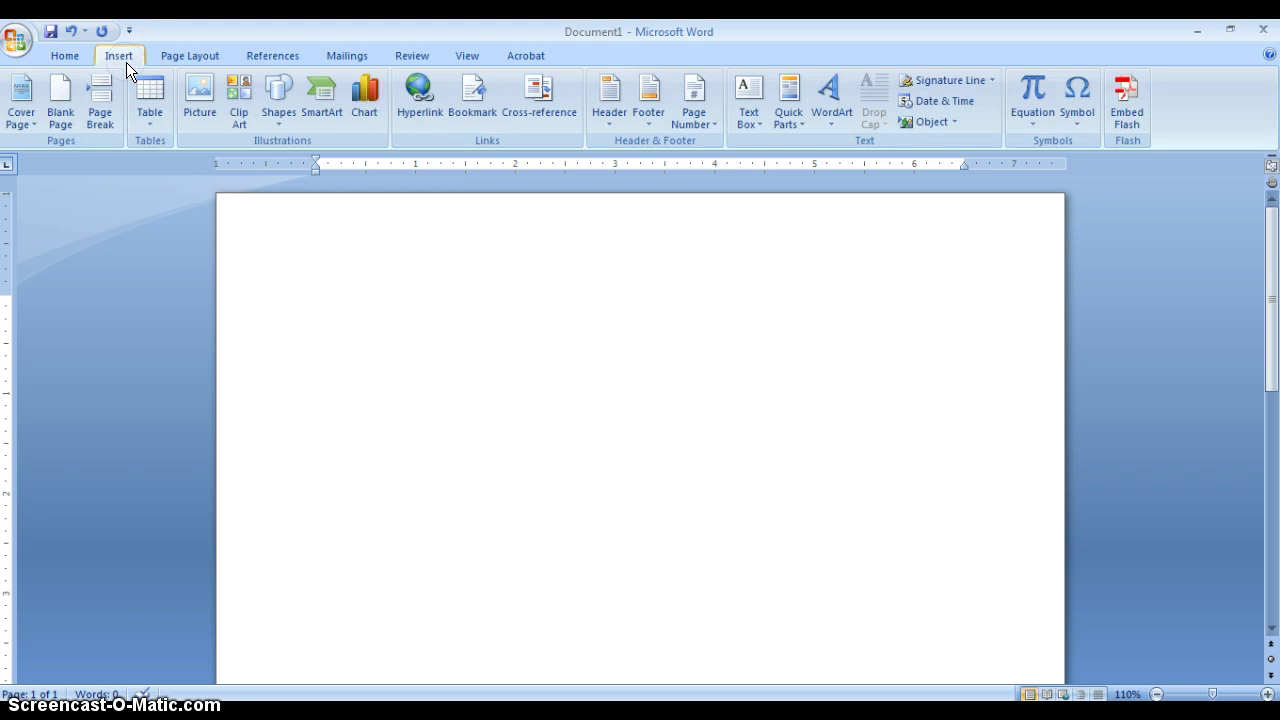
click(711, 117)
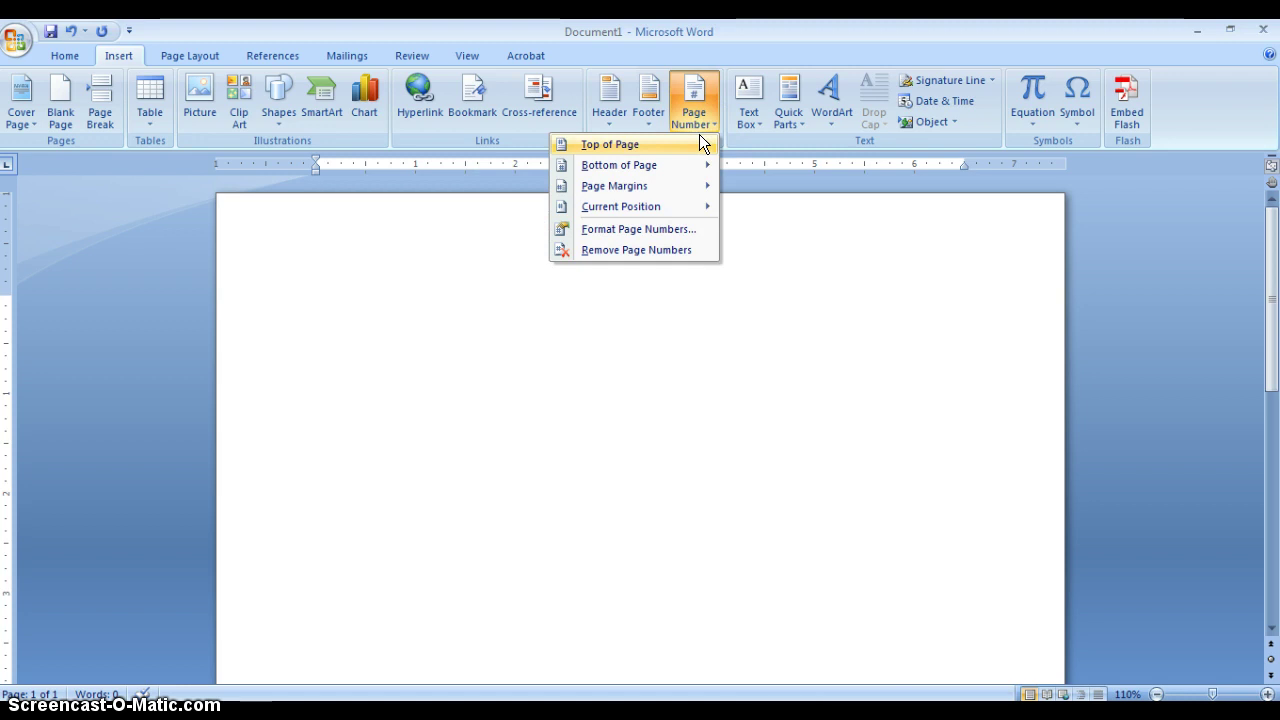
mouse_move(699, 136)
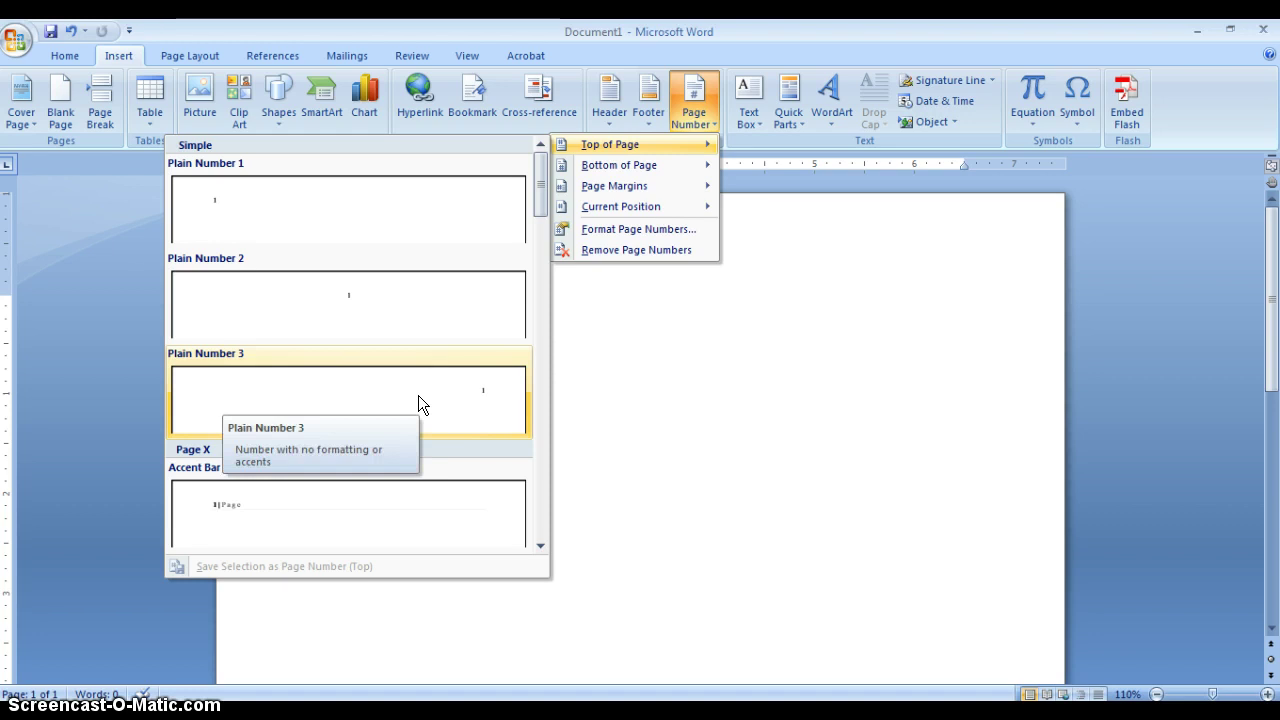
click(483, 397)
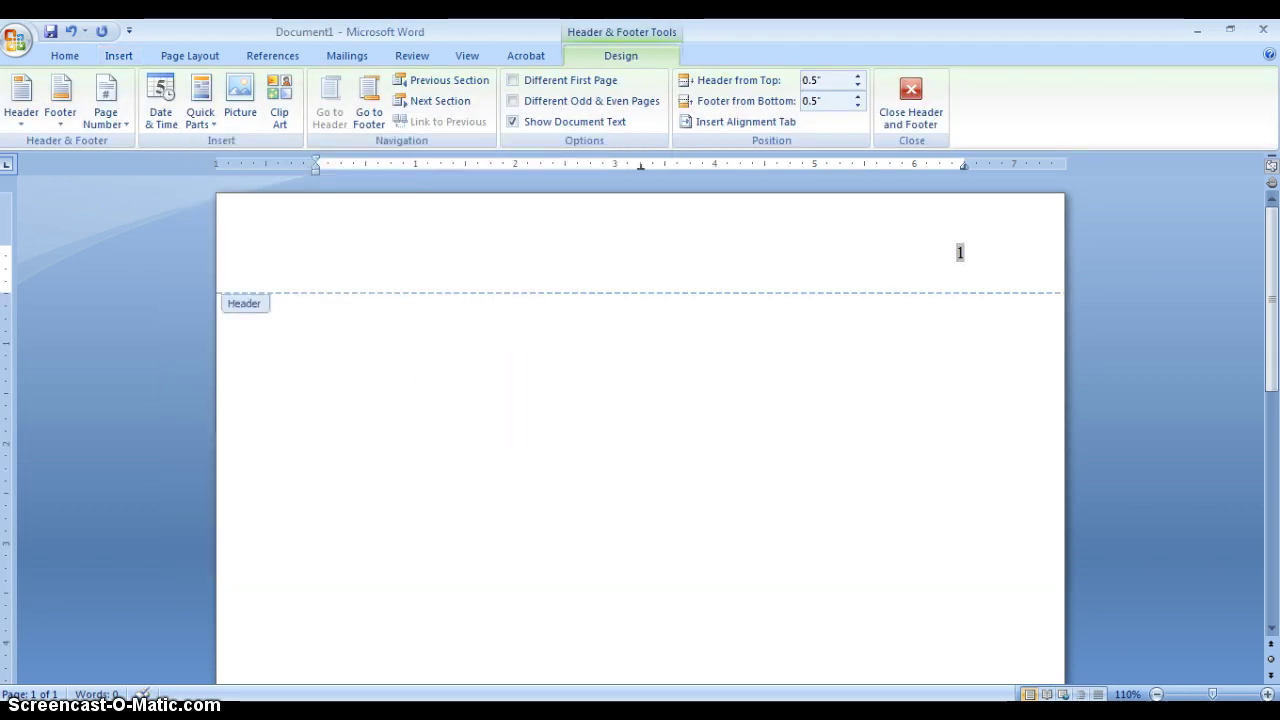
- Enter the author's last name followed by a space before the page number in the header
click(64, 55)
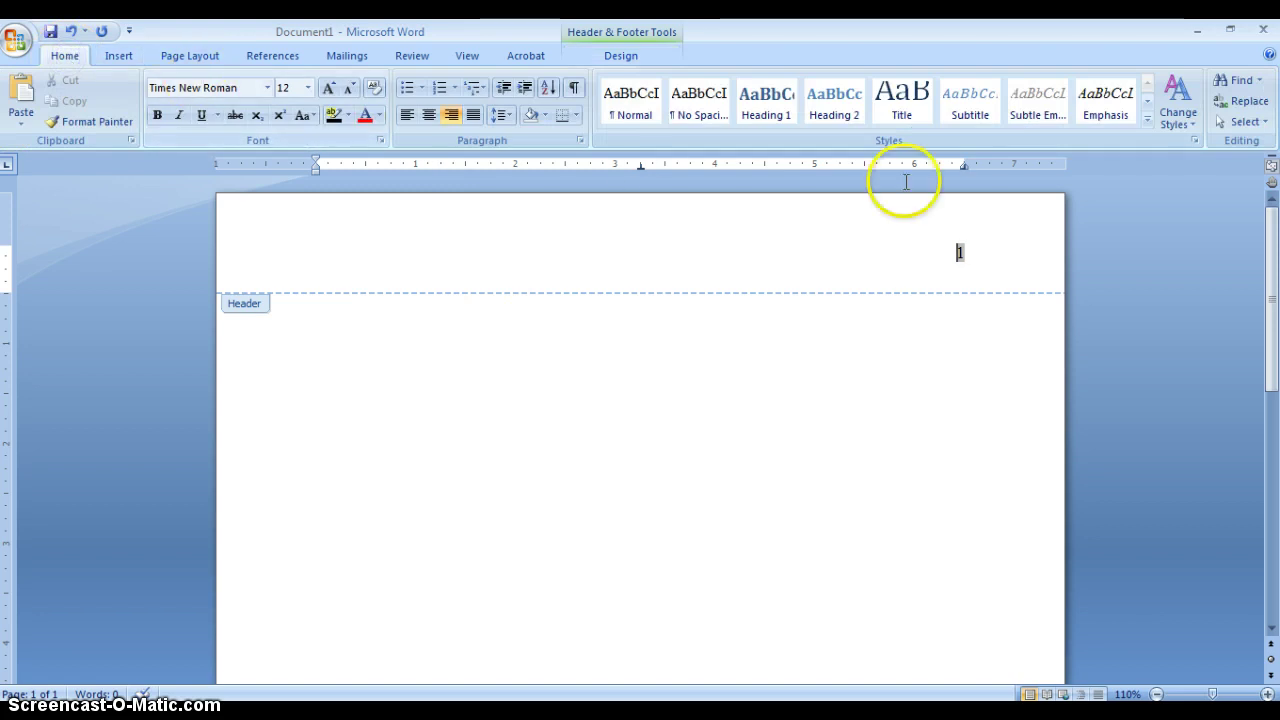
double_click(958, 250)
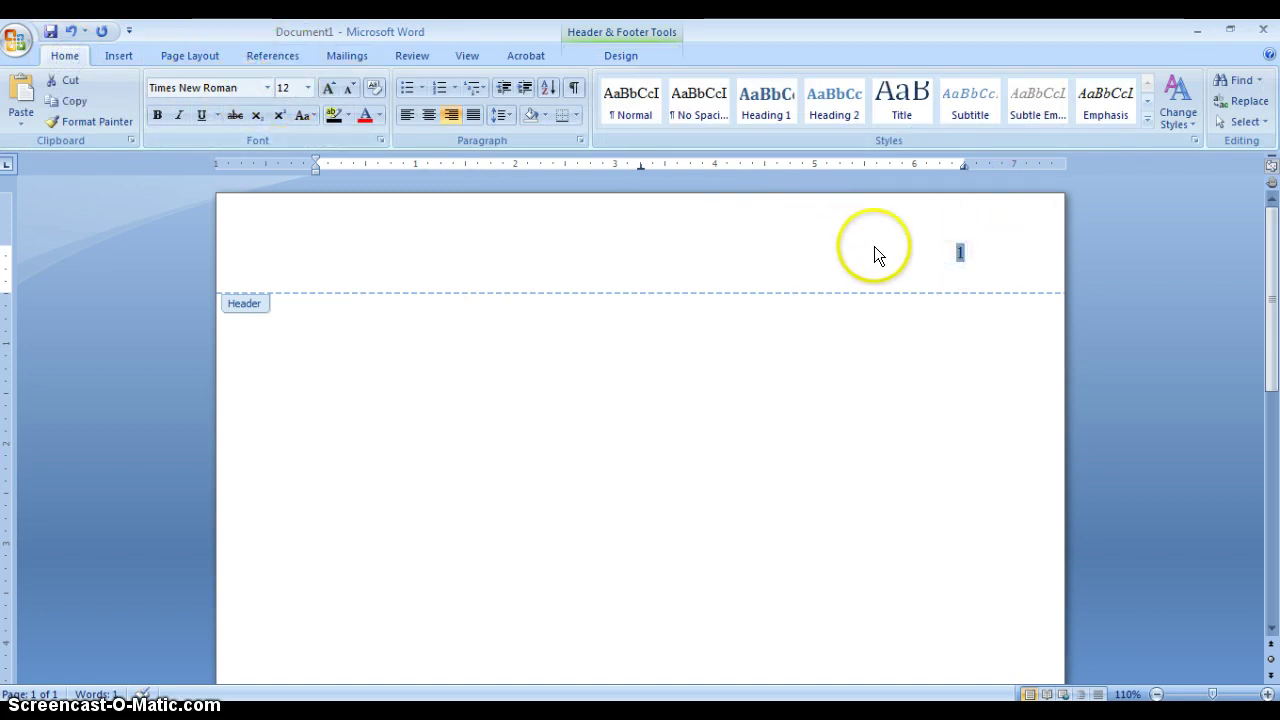
click(957, 252)
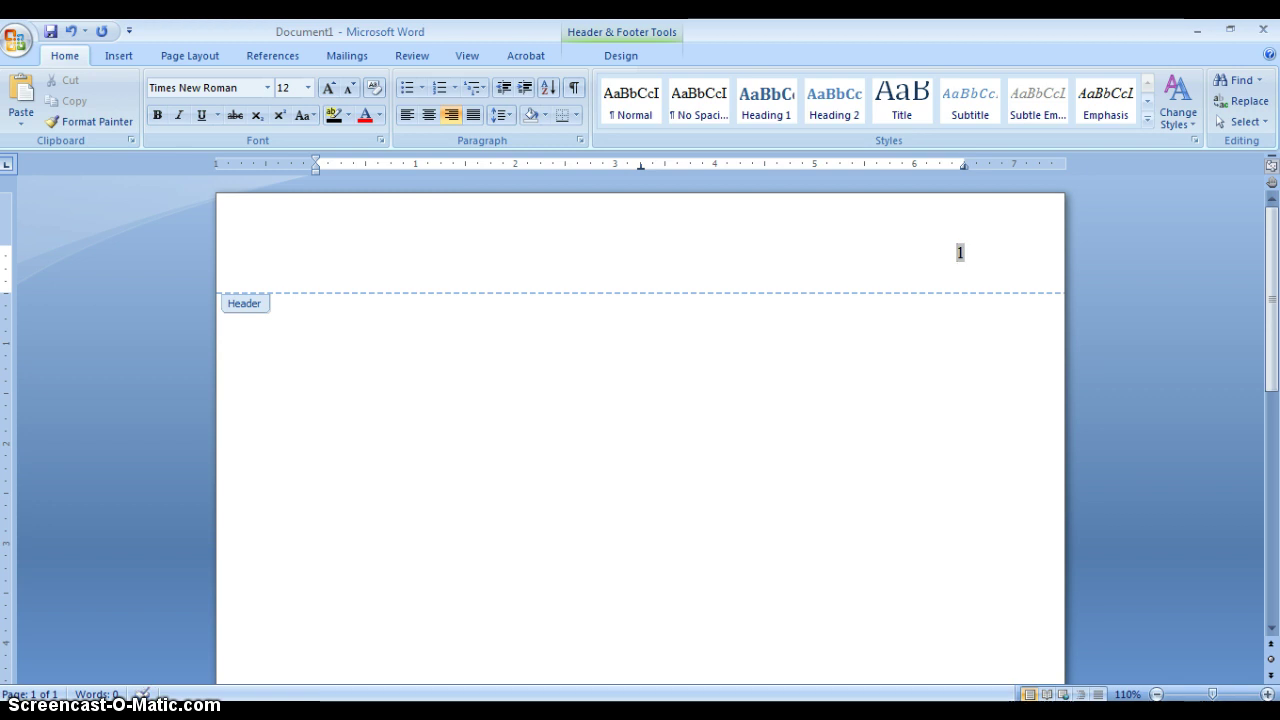
text(Poquis)
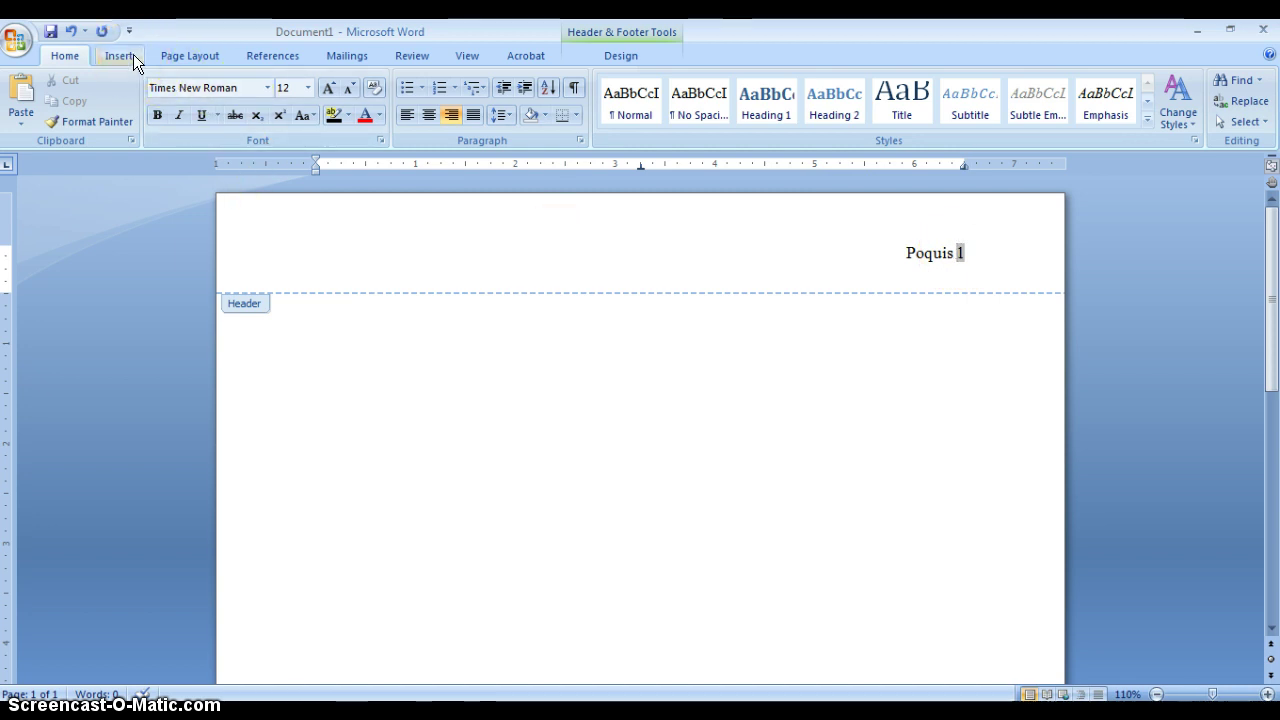
- Return to the document body and enter "First Last" on the first heading line and the teacher's name on the second
click(295, 344)
click(295, 344)
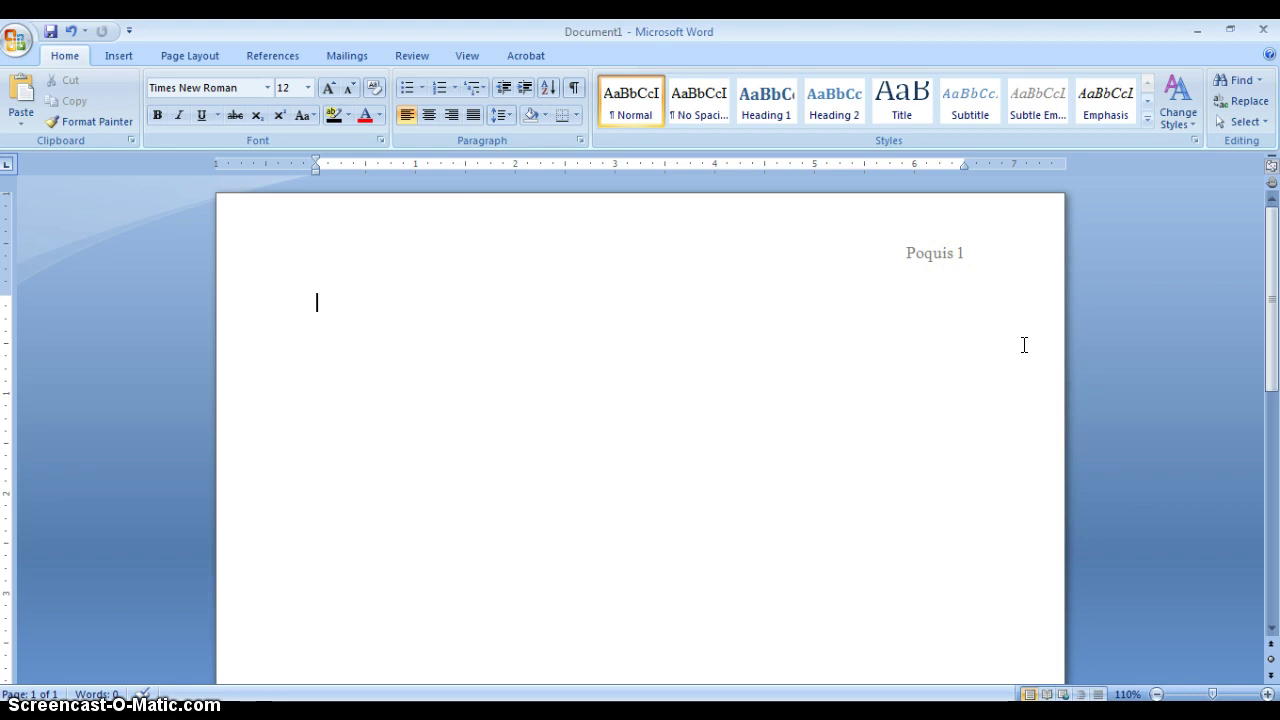
text(T)
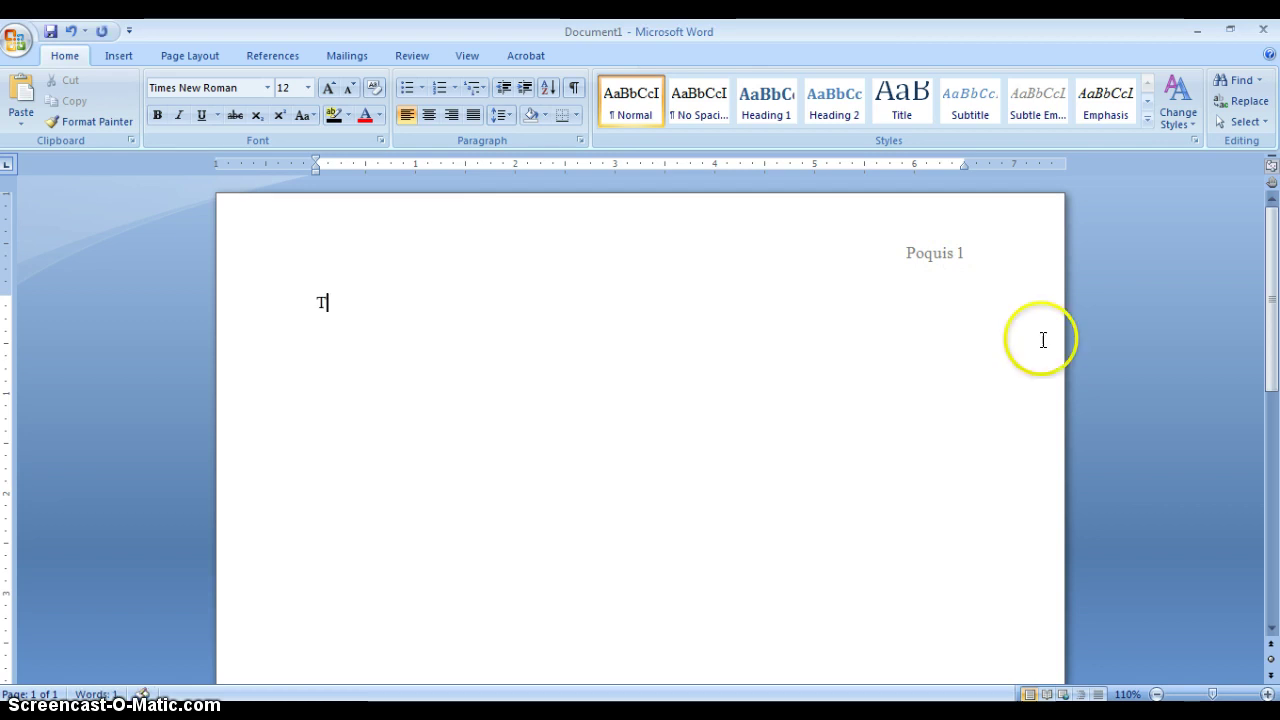
key(BackSpace)
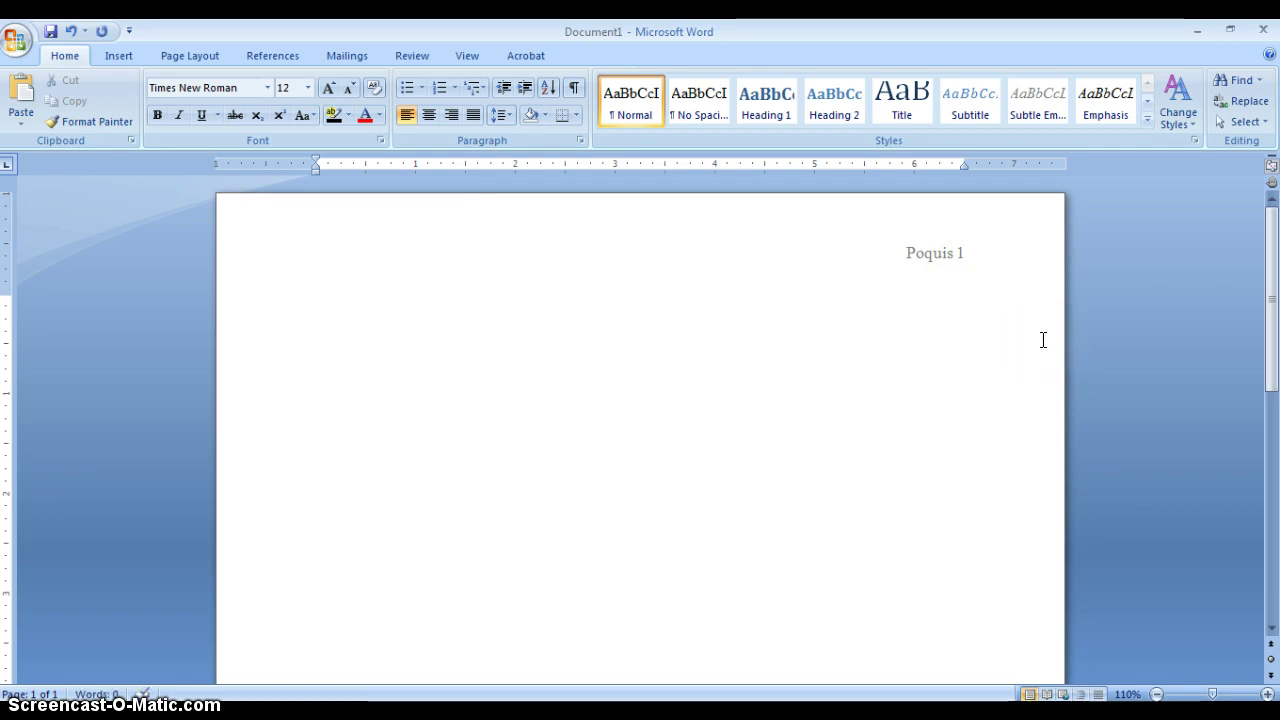
text(First)
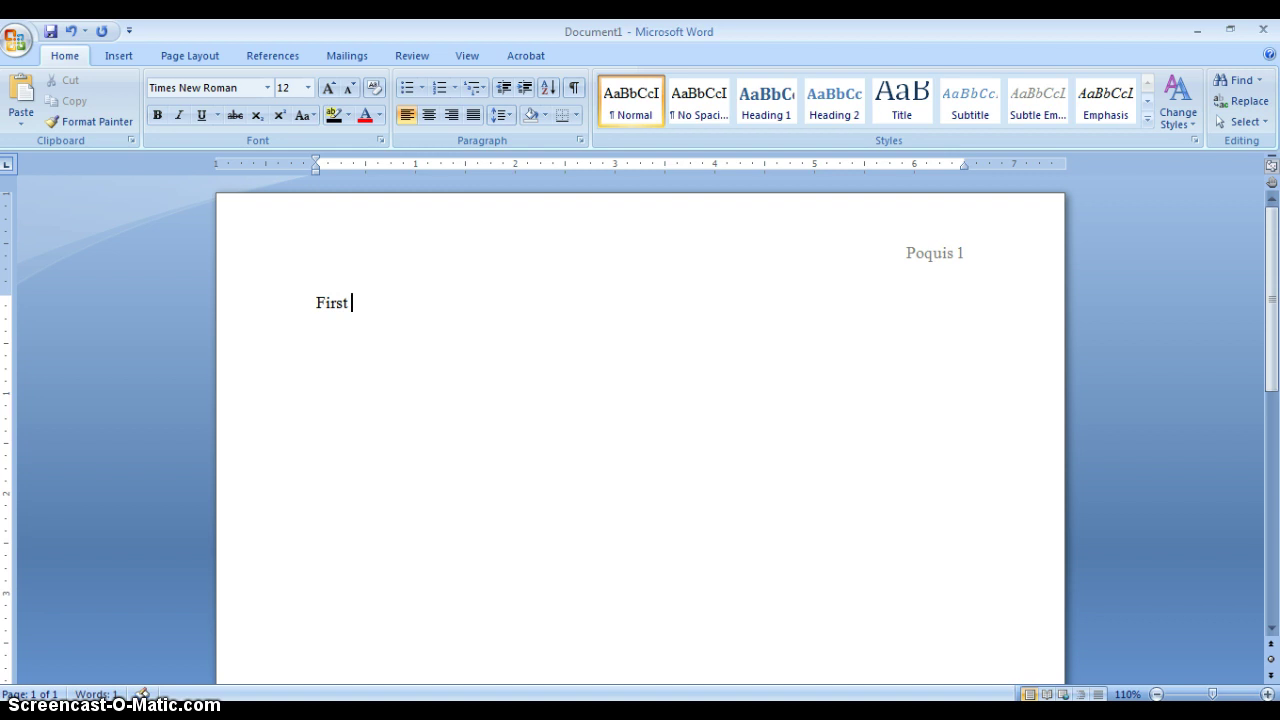
text( Lag)
key(BackSpace)
text(st)
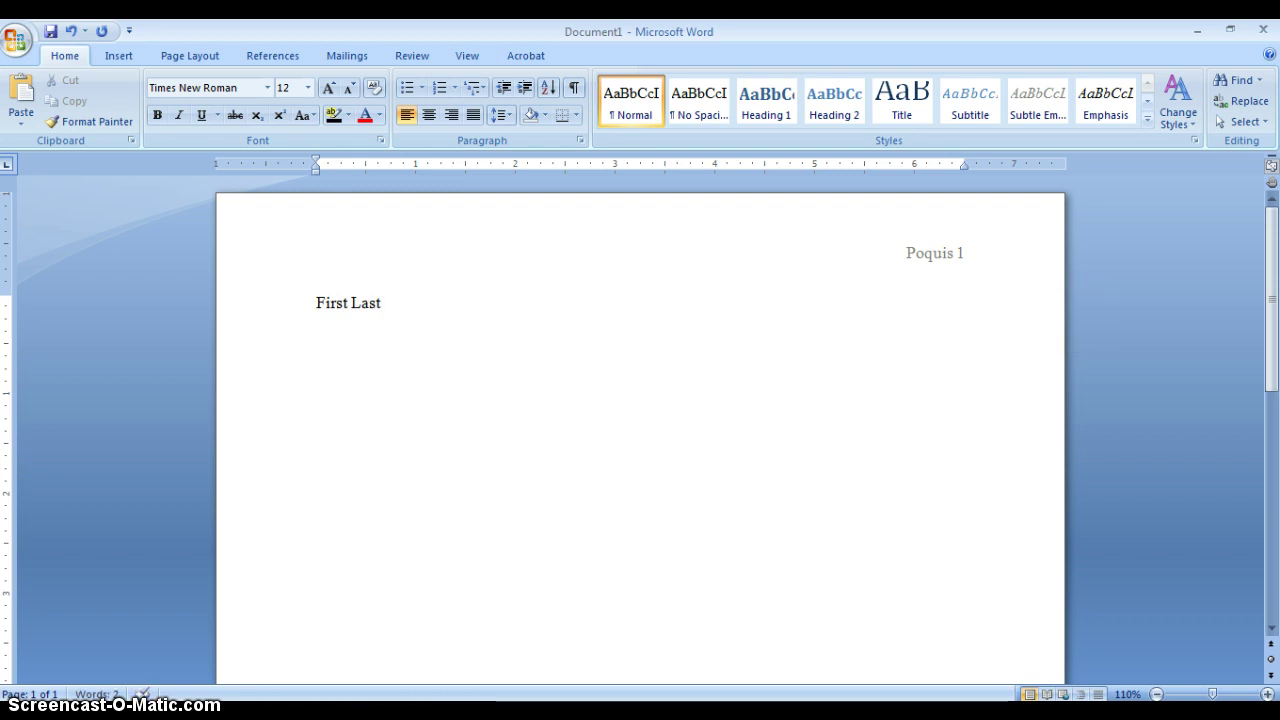
key(Return)
text(Mrs. Poquis)
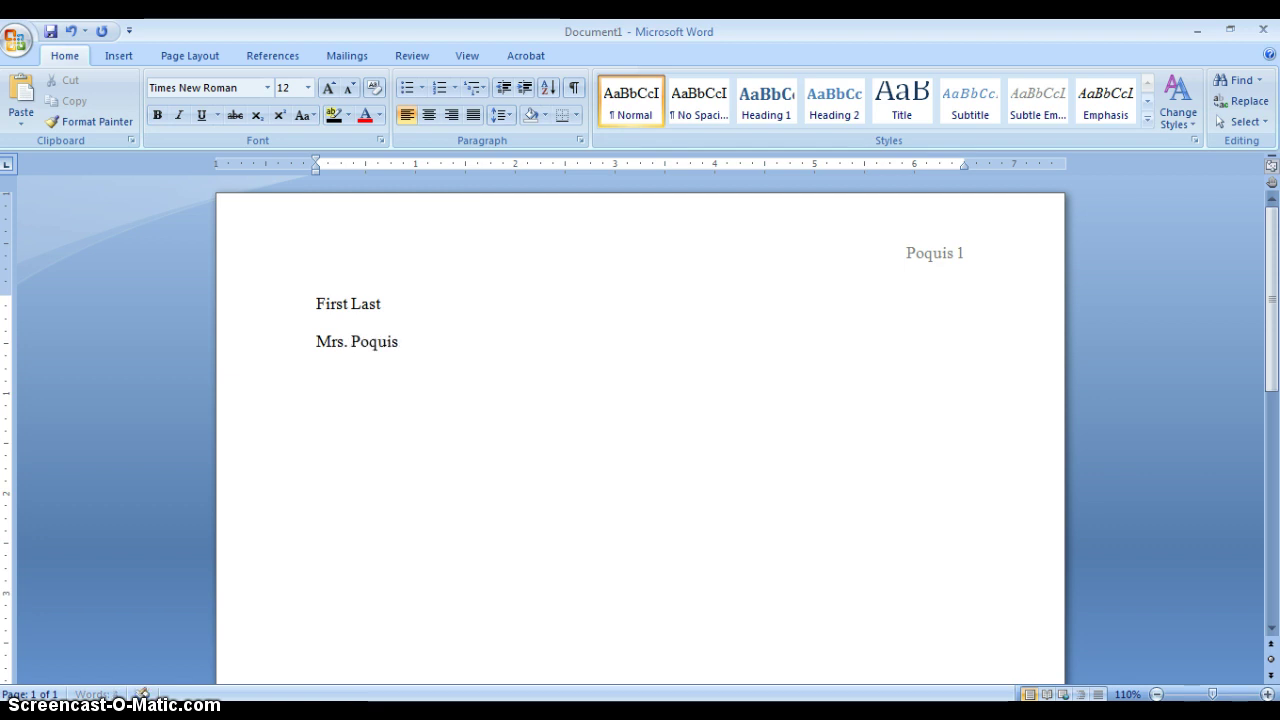
- Add the class line "AP English, period 3" below the teacher's name
key(Return)
text(AP Englp)
key(BackSpace)
key(BackSpace)
key(BackSpace)
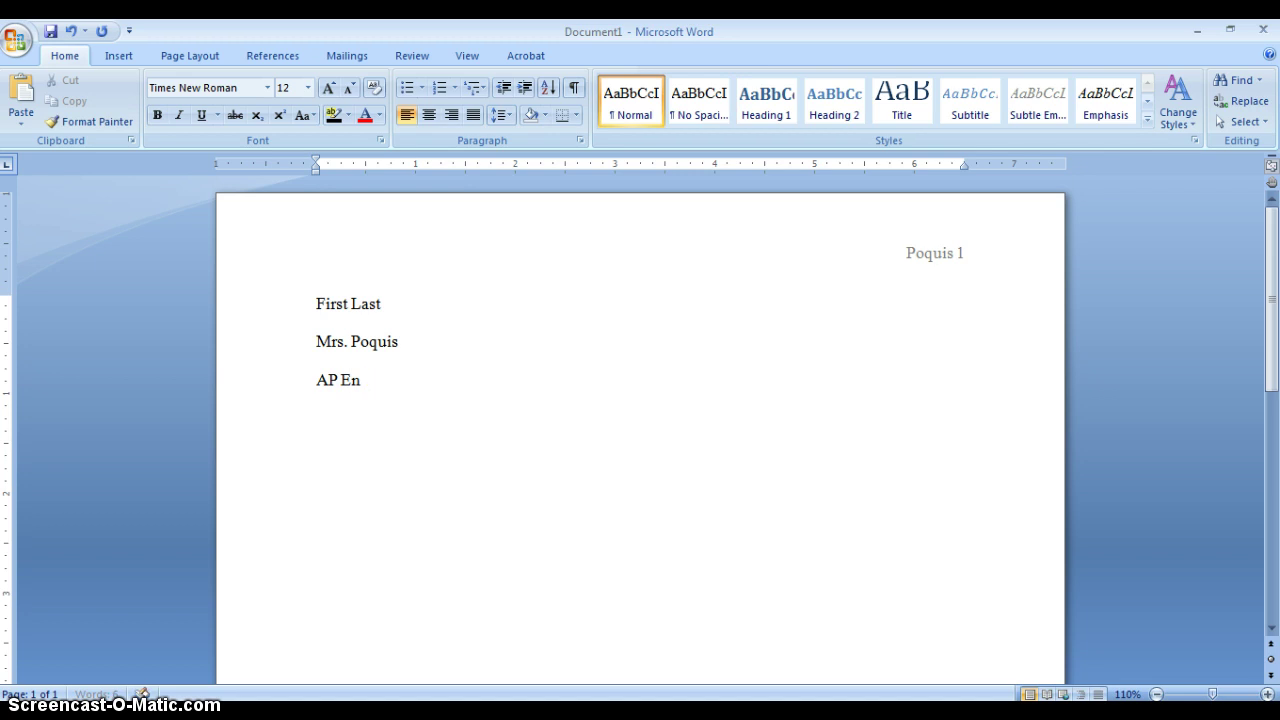
text(glish, OP)
key(BackSpace)
key(BackSpace)
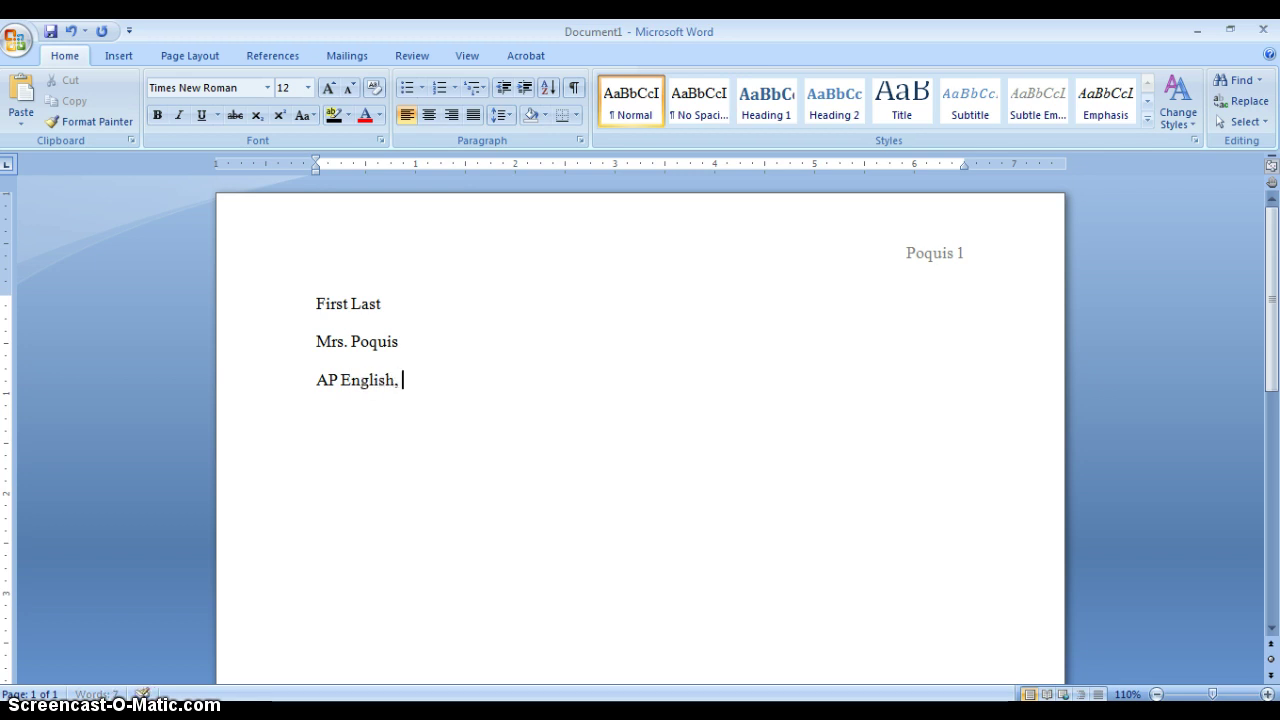
text(period 3)
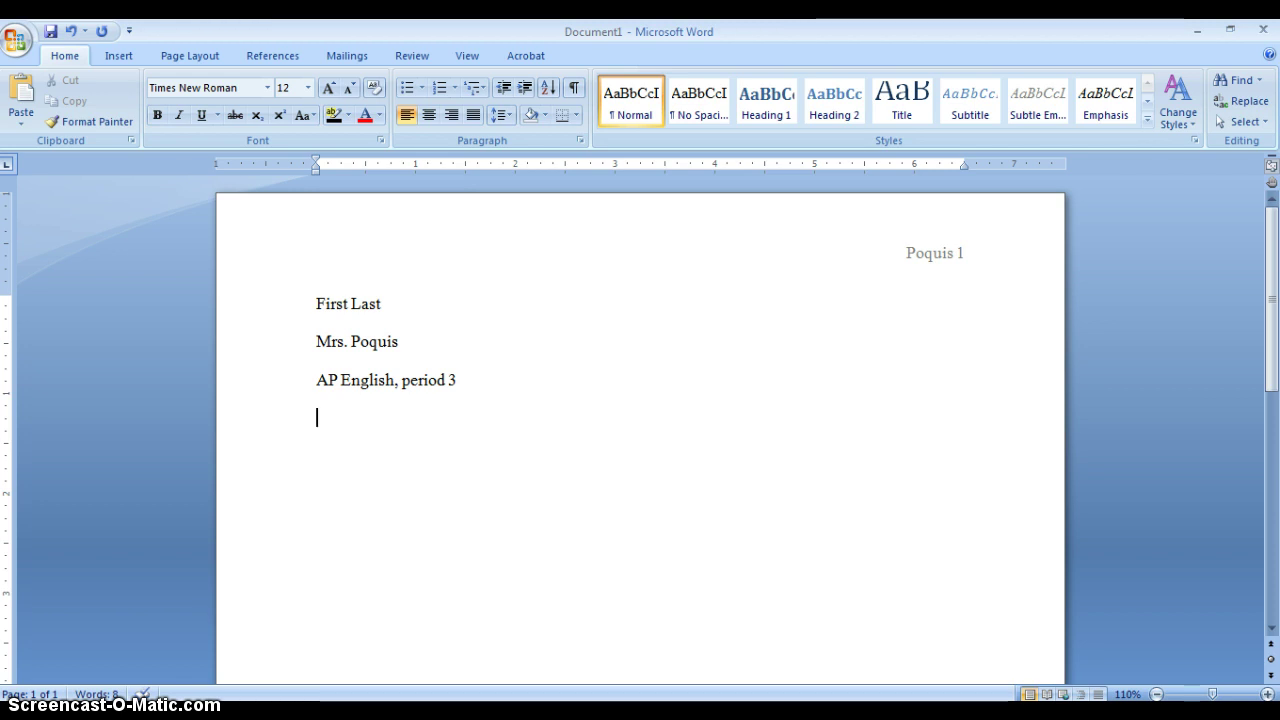
- Complete the heading with the date "3 October 2014" and the assignment line "Chapter 3 Notes" on separate lines
text(3)
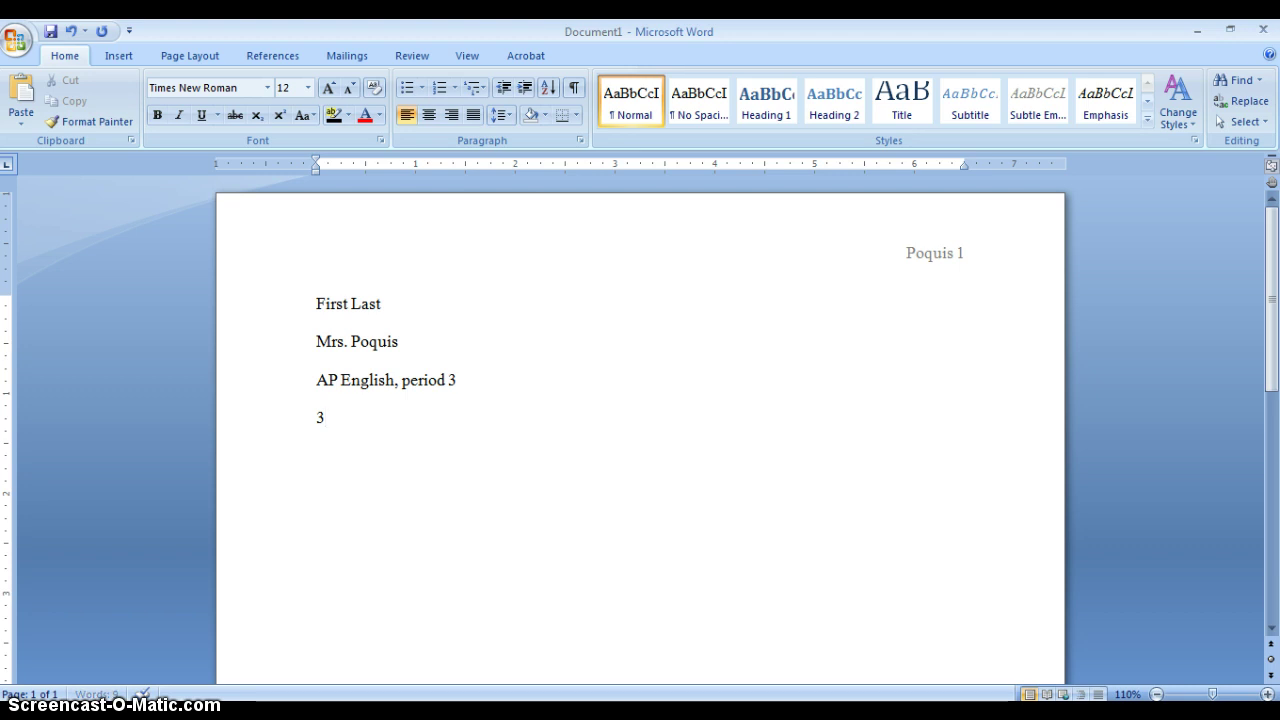
text( October)
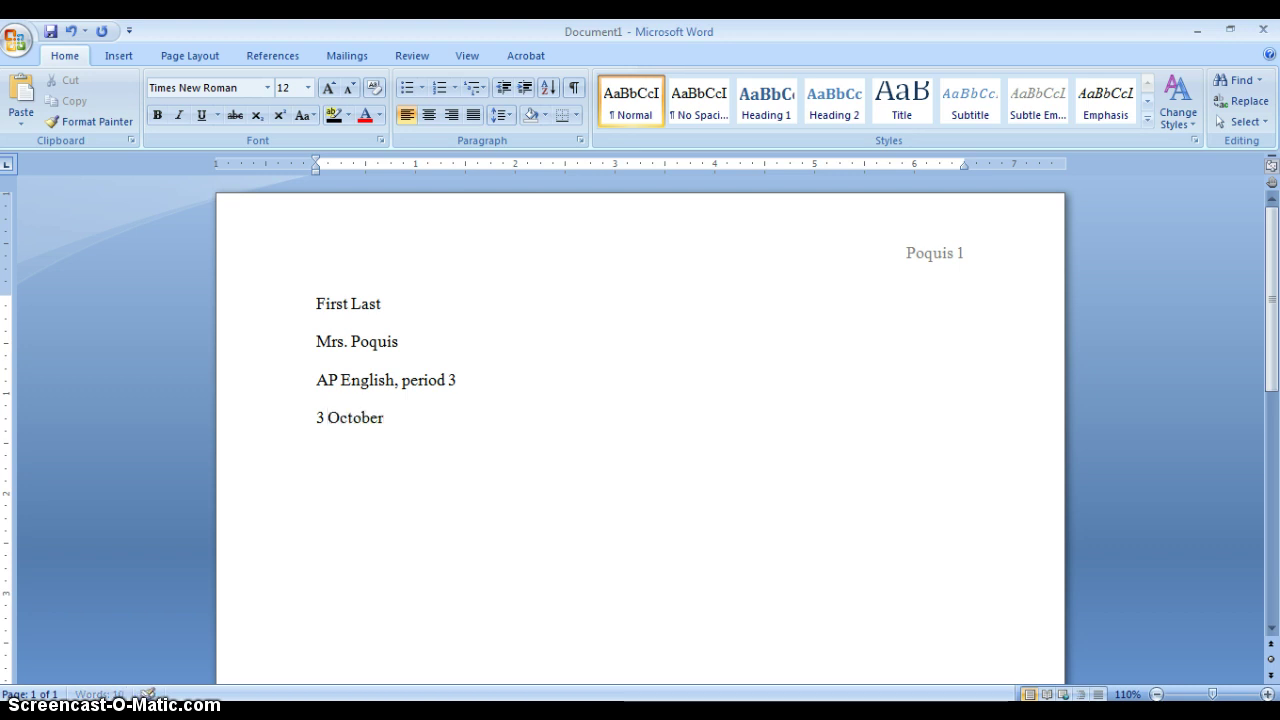
text( 2014)
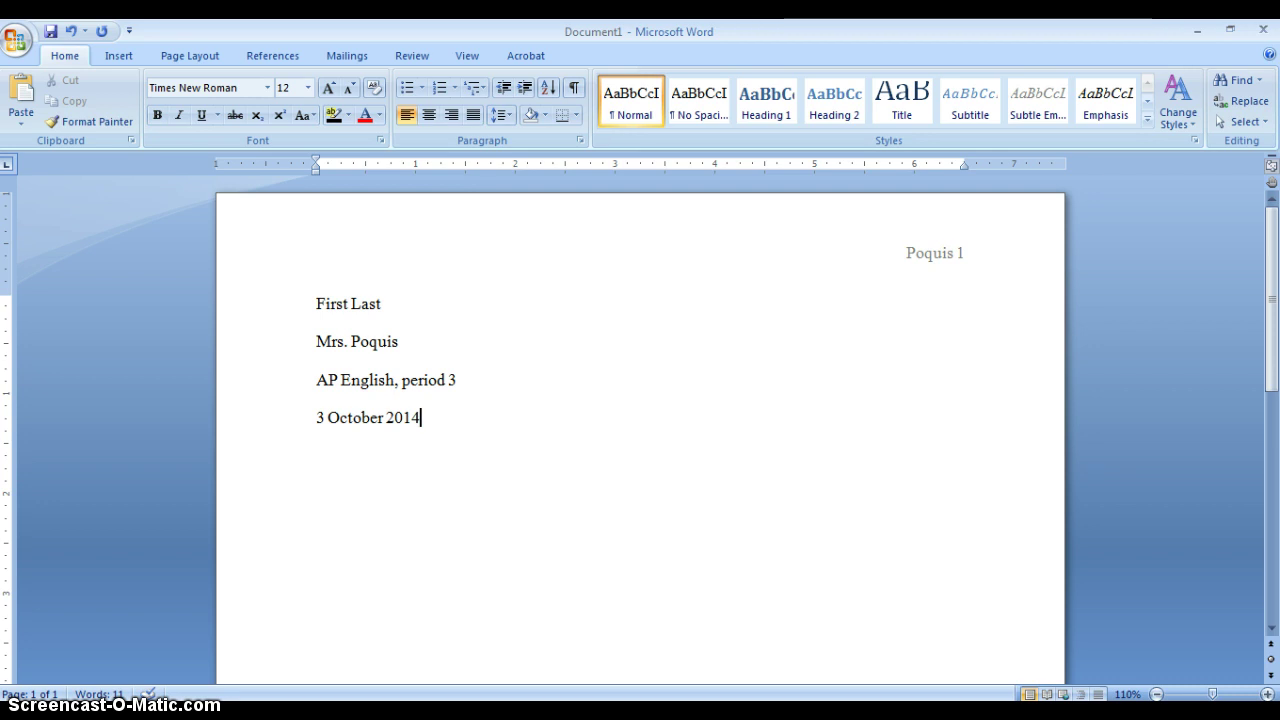
key(Return)
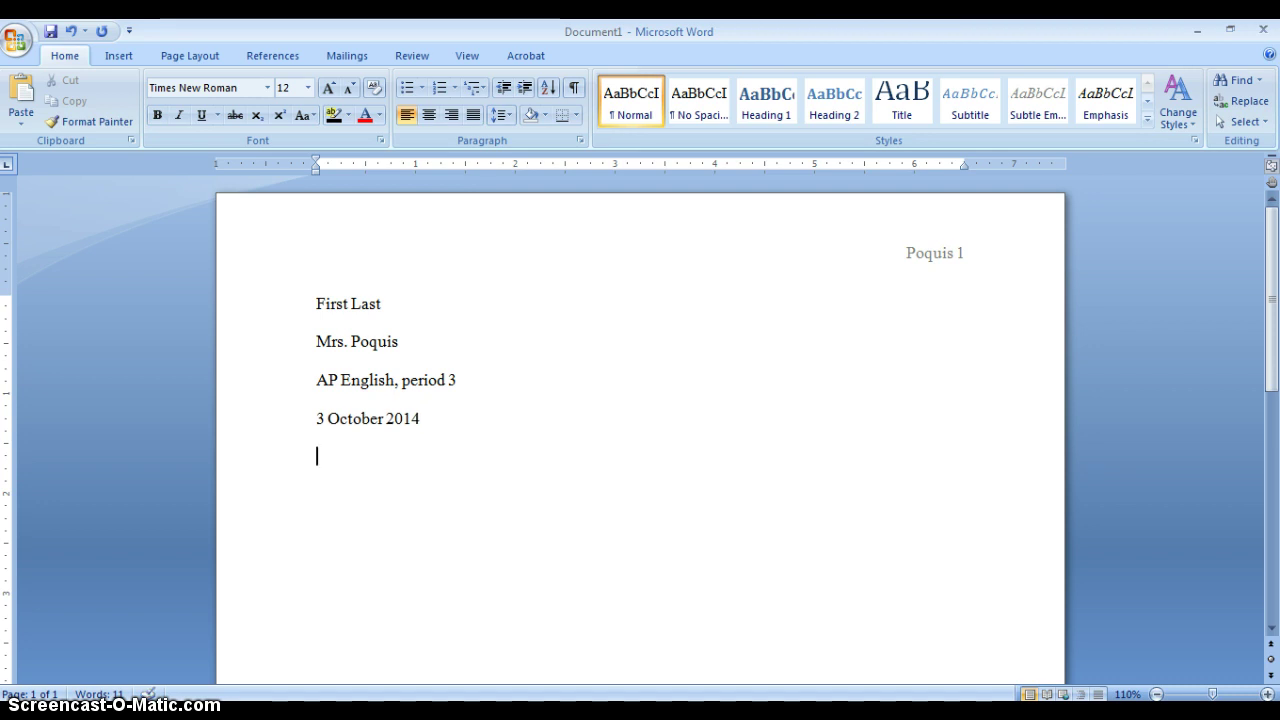
text(Chapter)
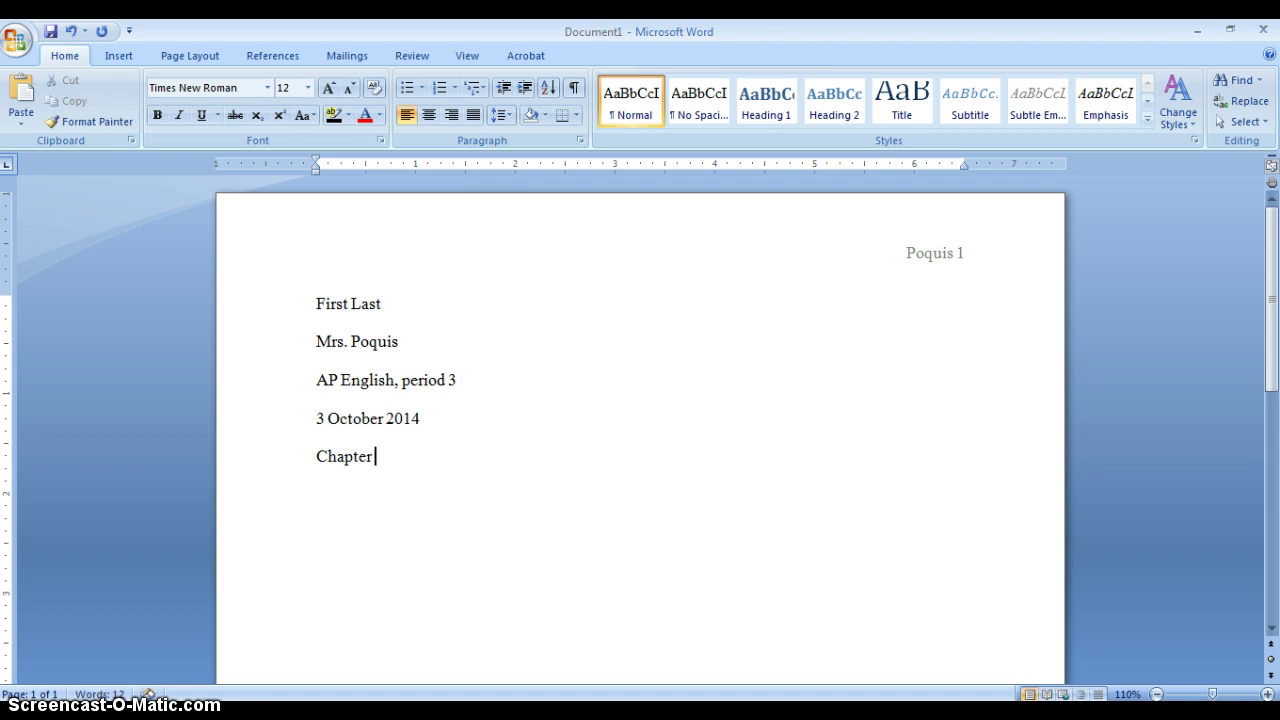
text( 3 Notes)
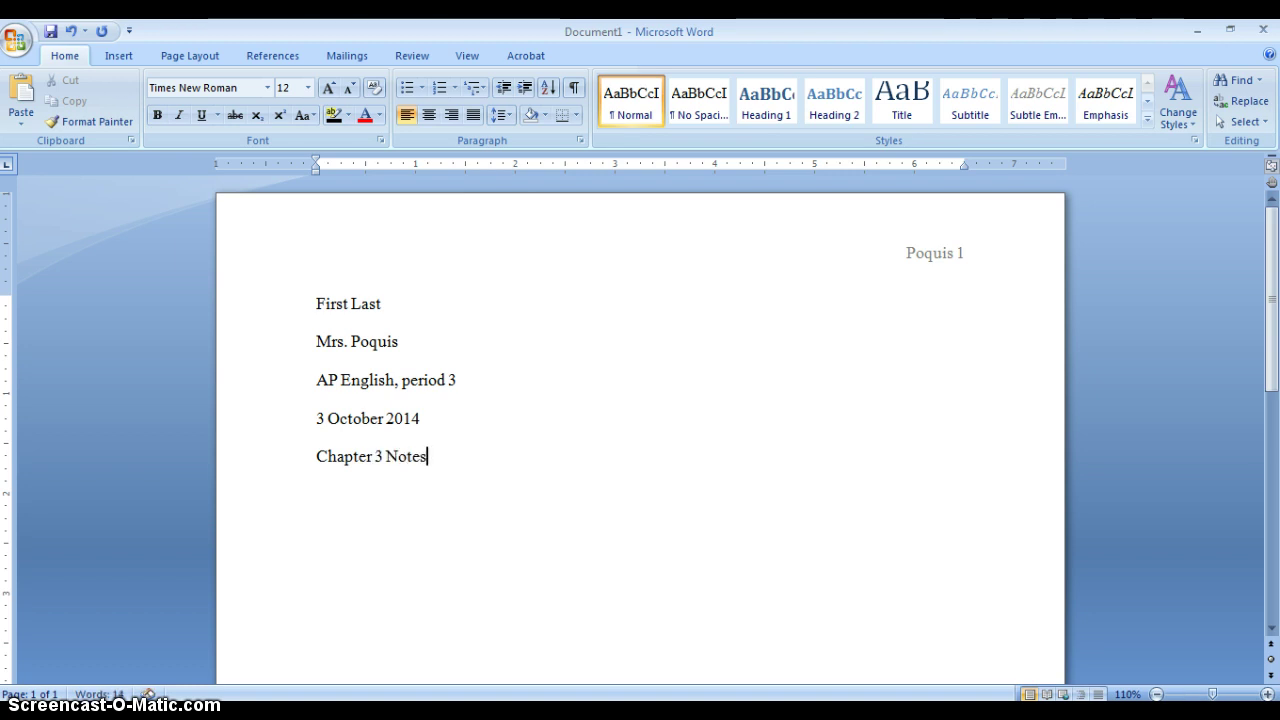
- Add the centered title "Writing Essays" on a new line below the heading
key(Return)
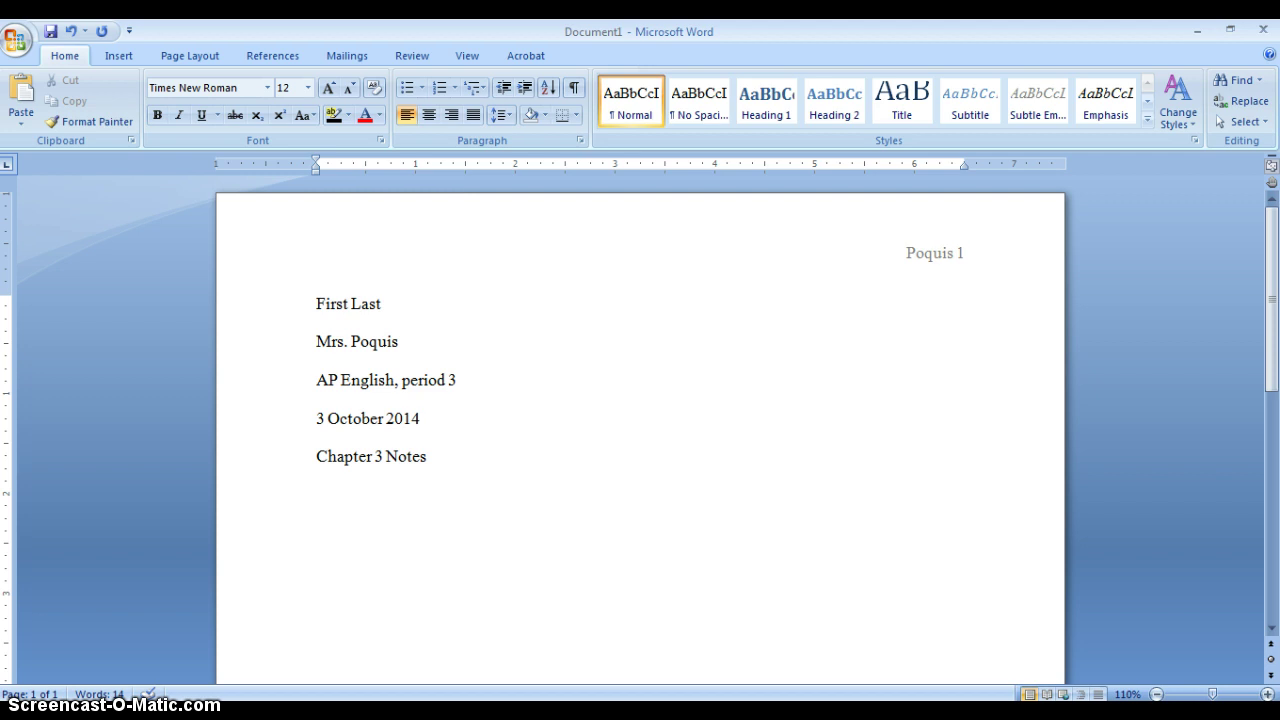
click(429, 115)
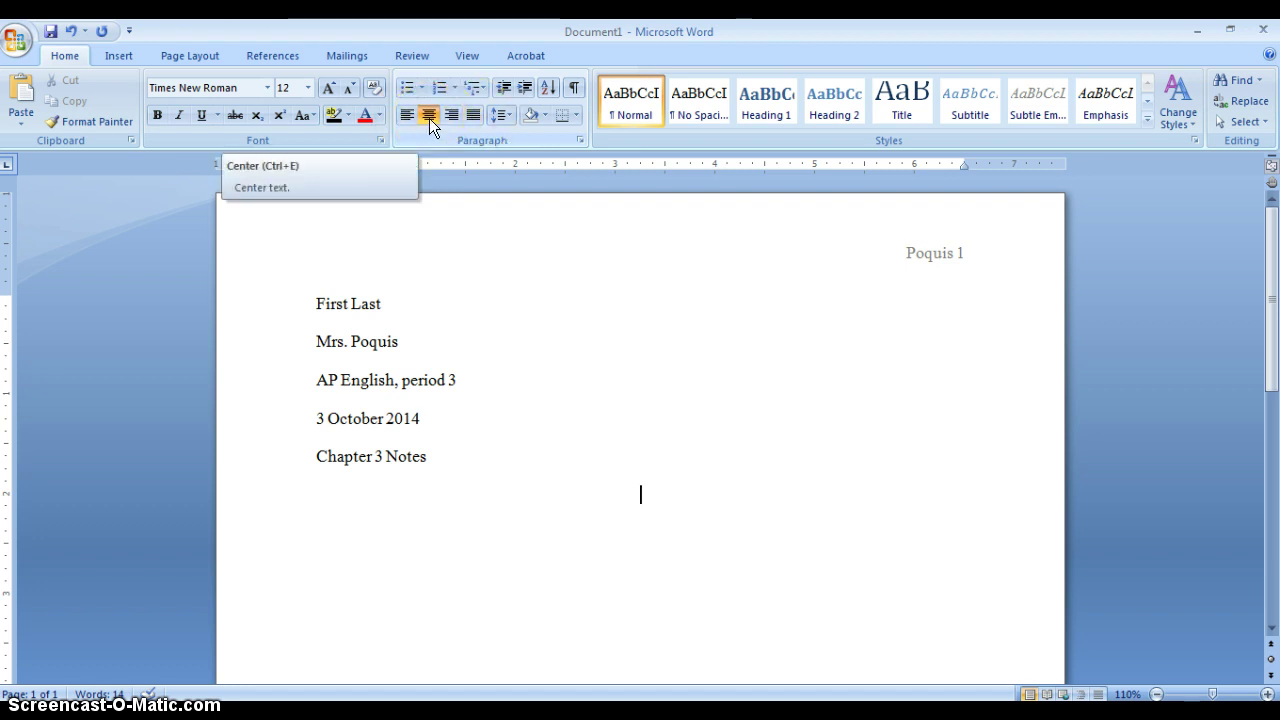
text(W)
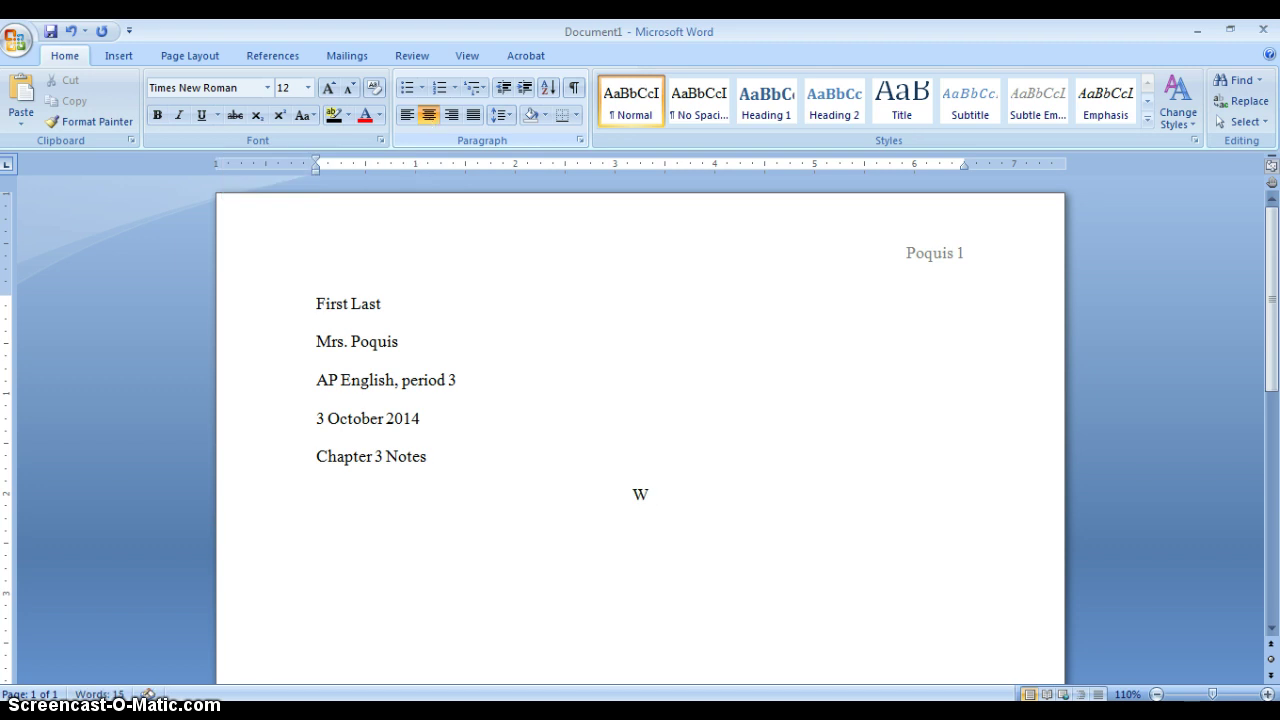
text(riting Essa)
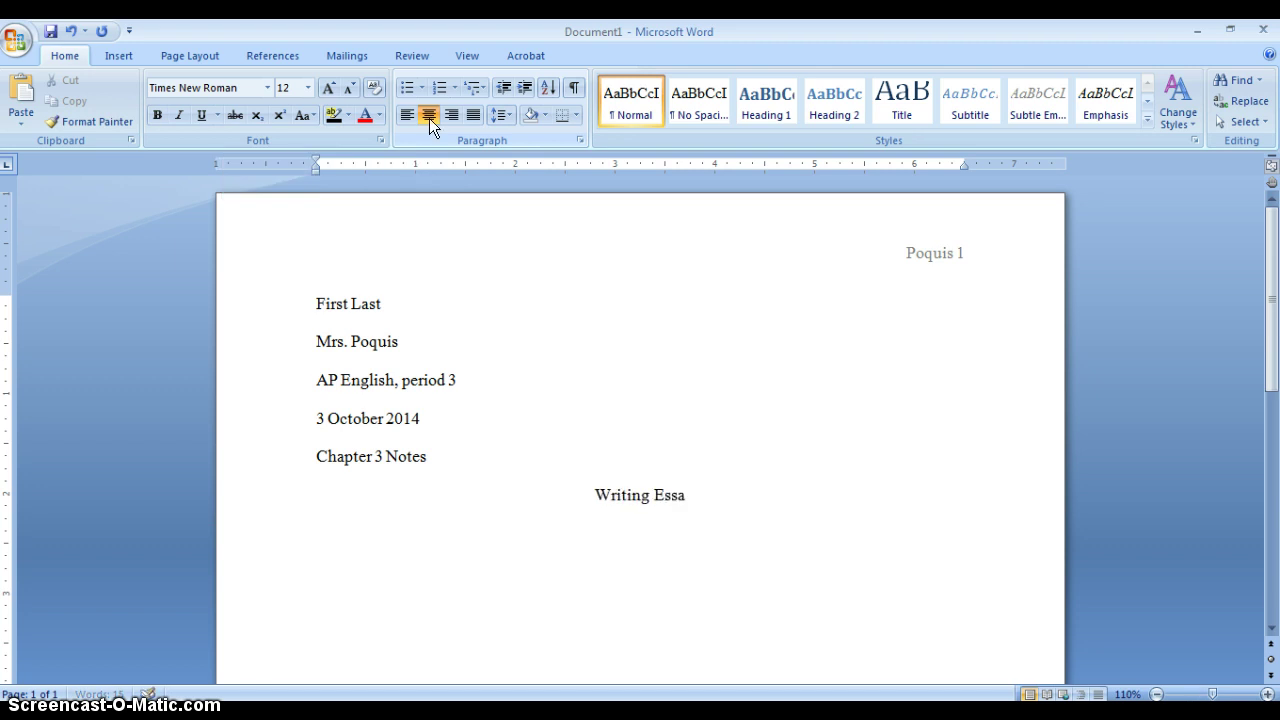
text(ys)
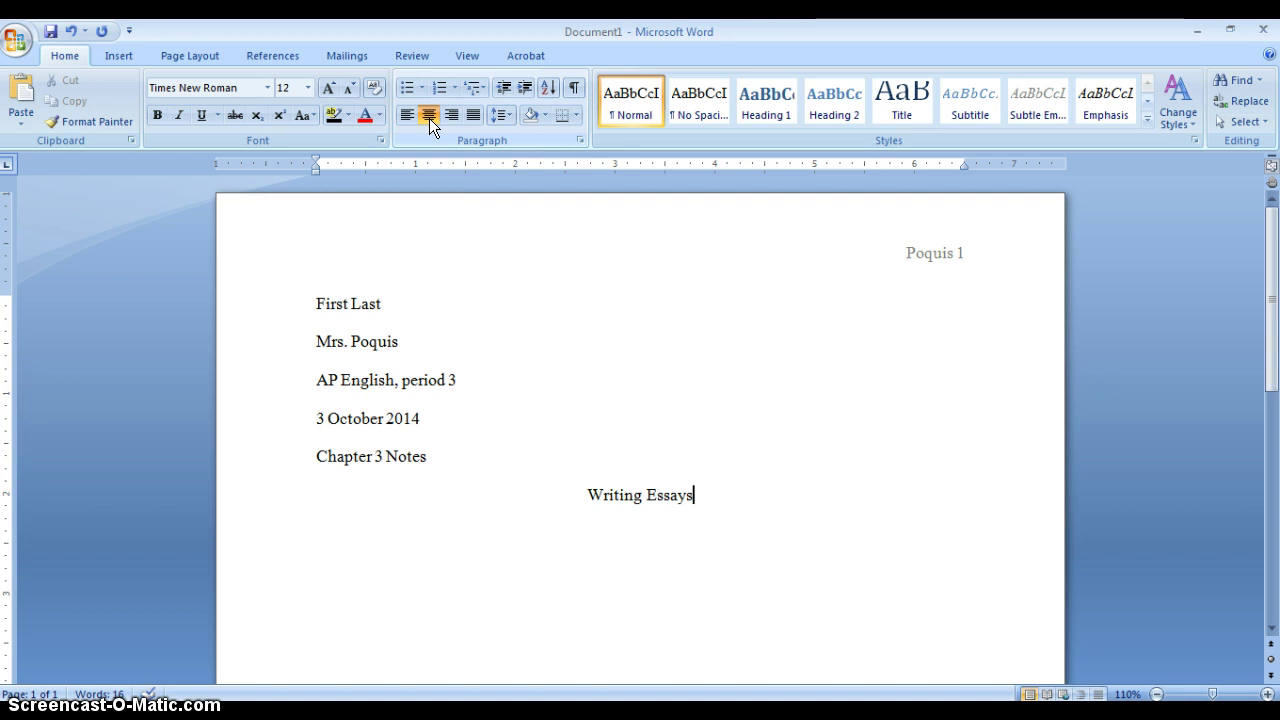
- Start a left-aligned outline list numbered "I." on a new line below the title
key(Return)
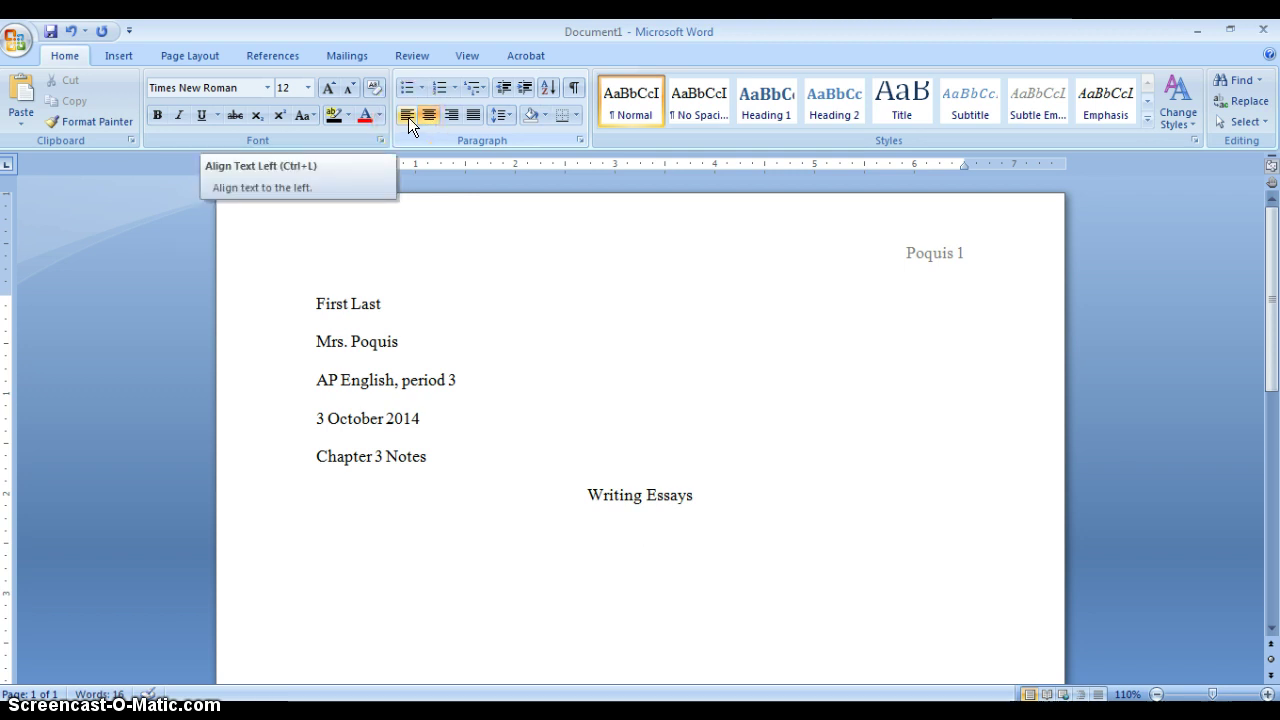
click(408, 117)
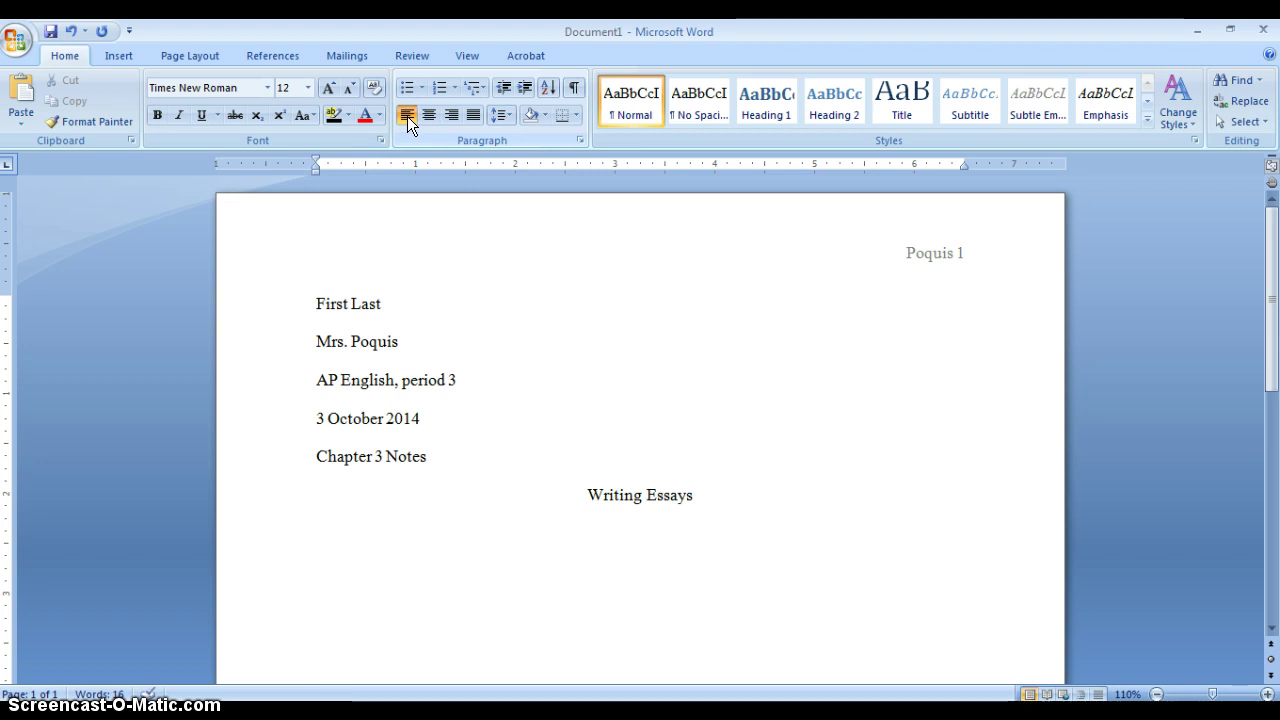
text(I)
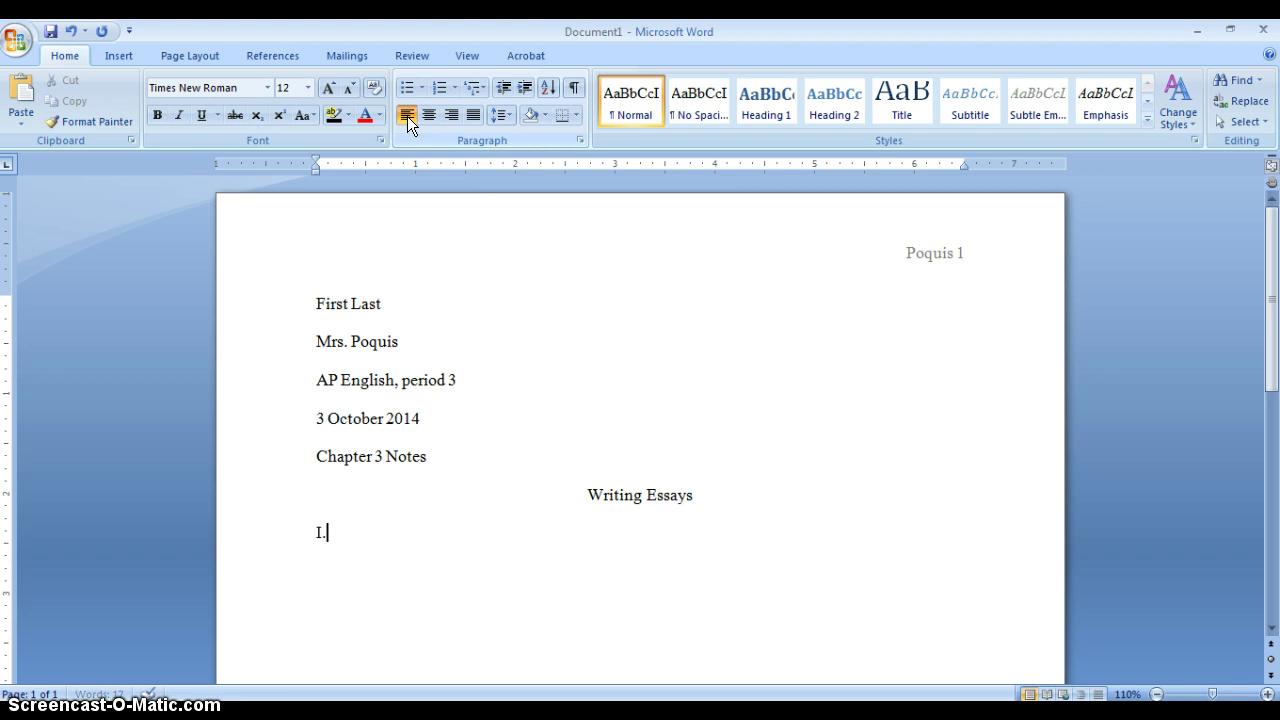
text(.)
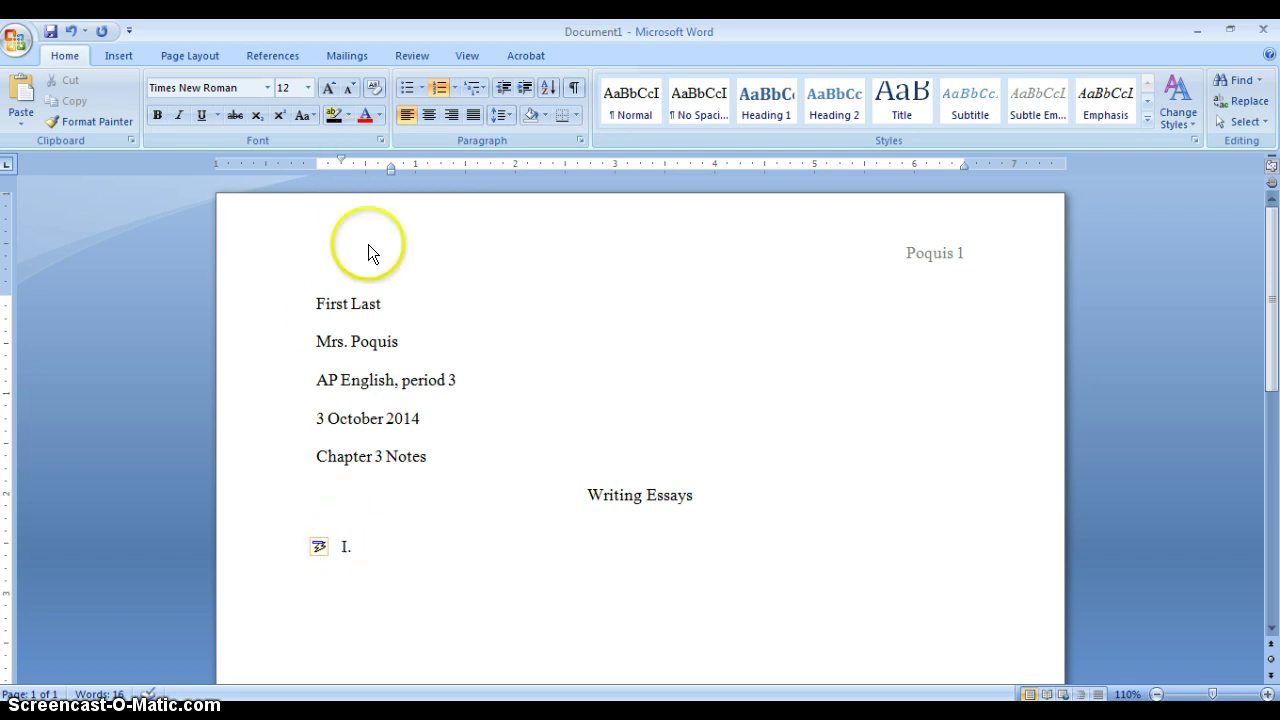
- Align the Roman numeral item with the left margin and set its hanging indent to about 0.25 inch
click(341, 545)
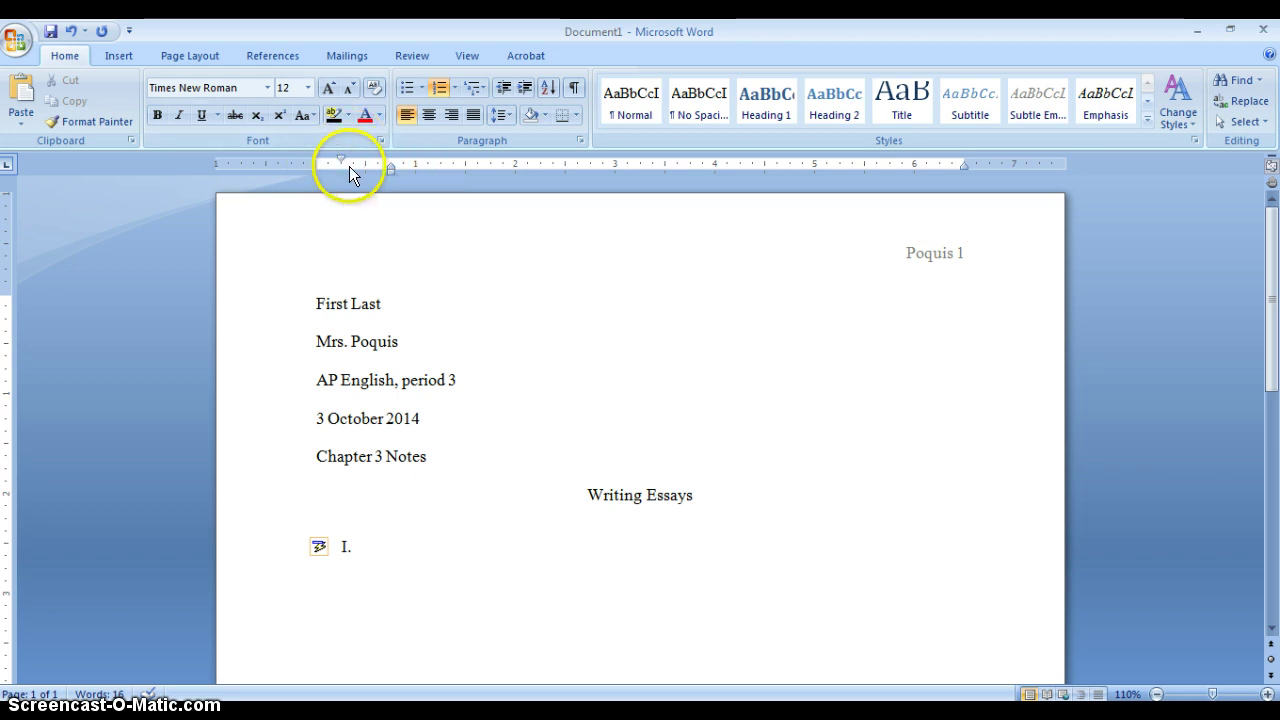
drag(341, 163, 314, 158)
click(383, 167)
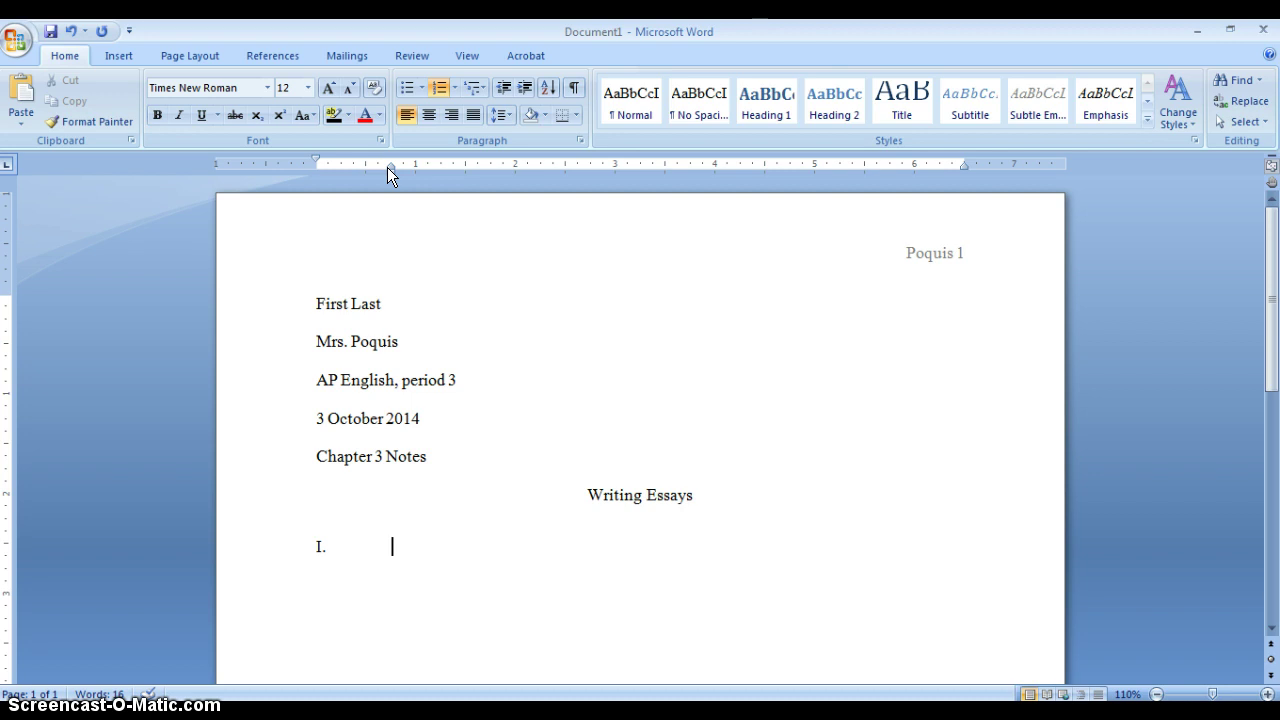
mouse_move(387, 167)
mouse_down()
mouse_move(266, 157)
mouse_move(313, 157)
mouse_up()
click(265, 159)
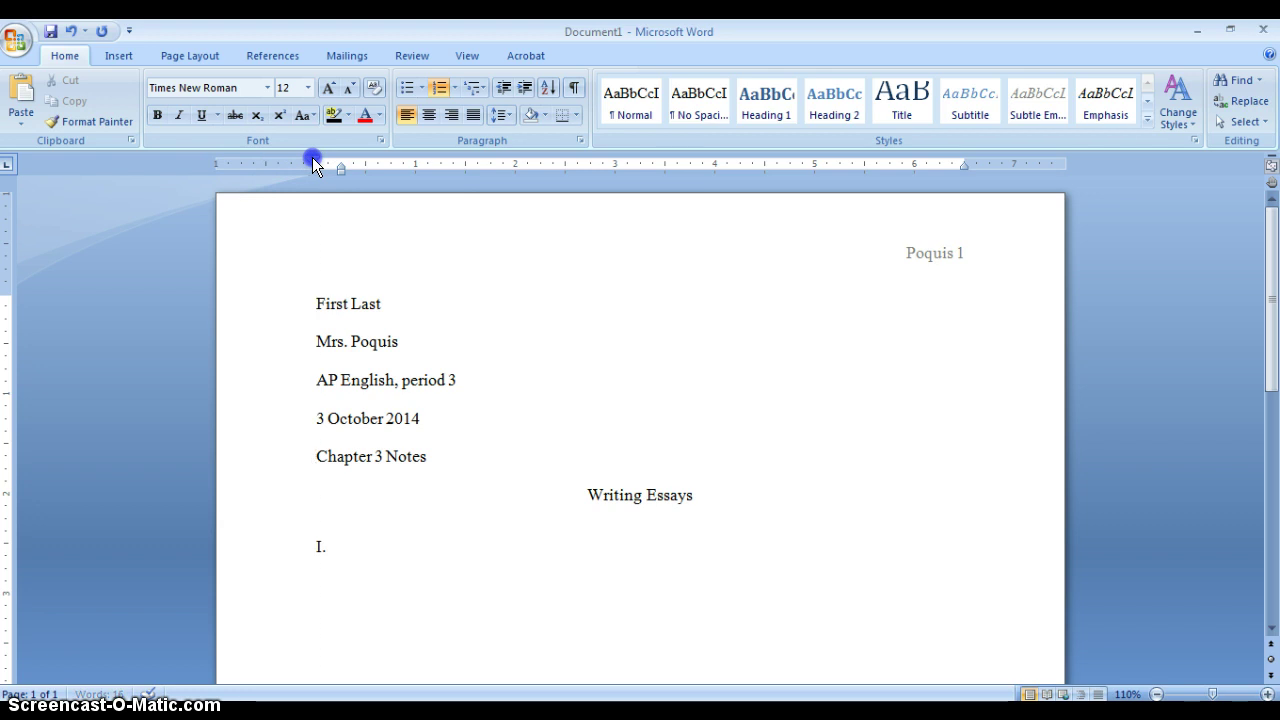
- Enter "Essay Development" as the text of outline item I
click(336, 525)
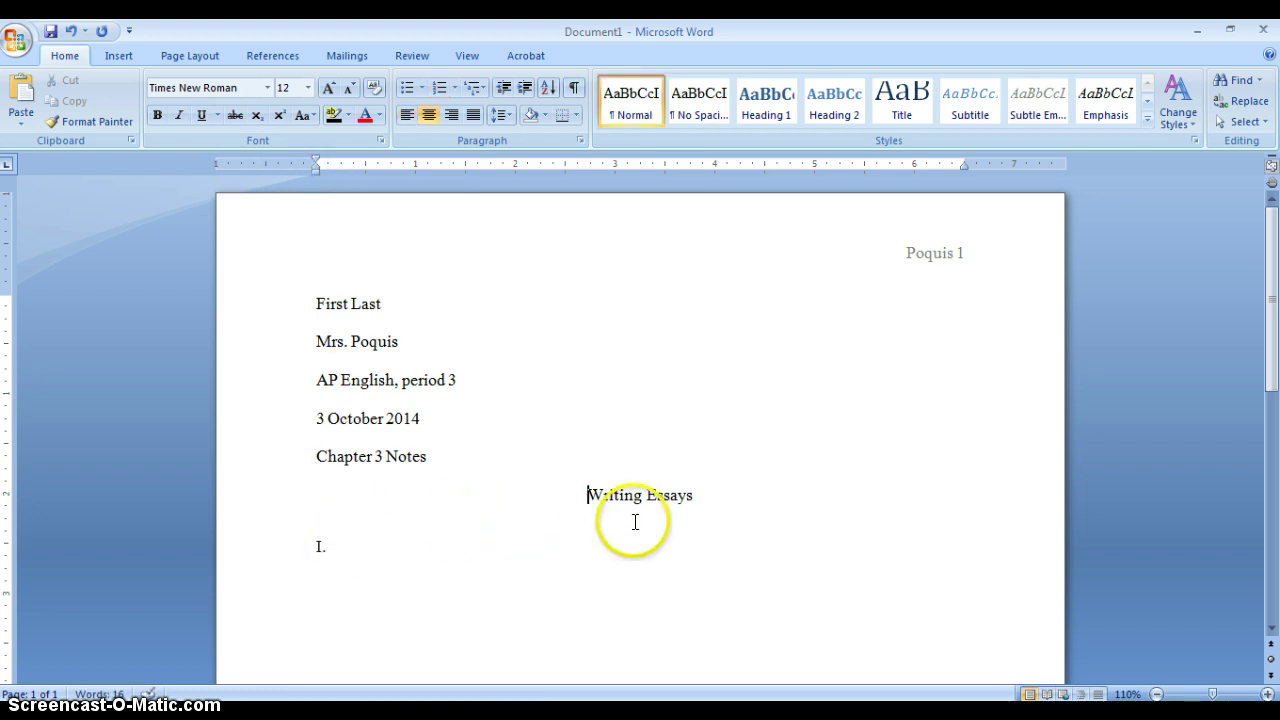
key(Down)
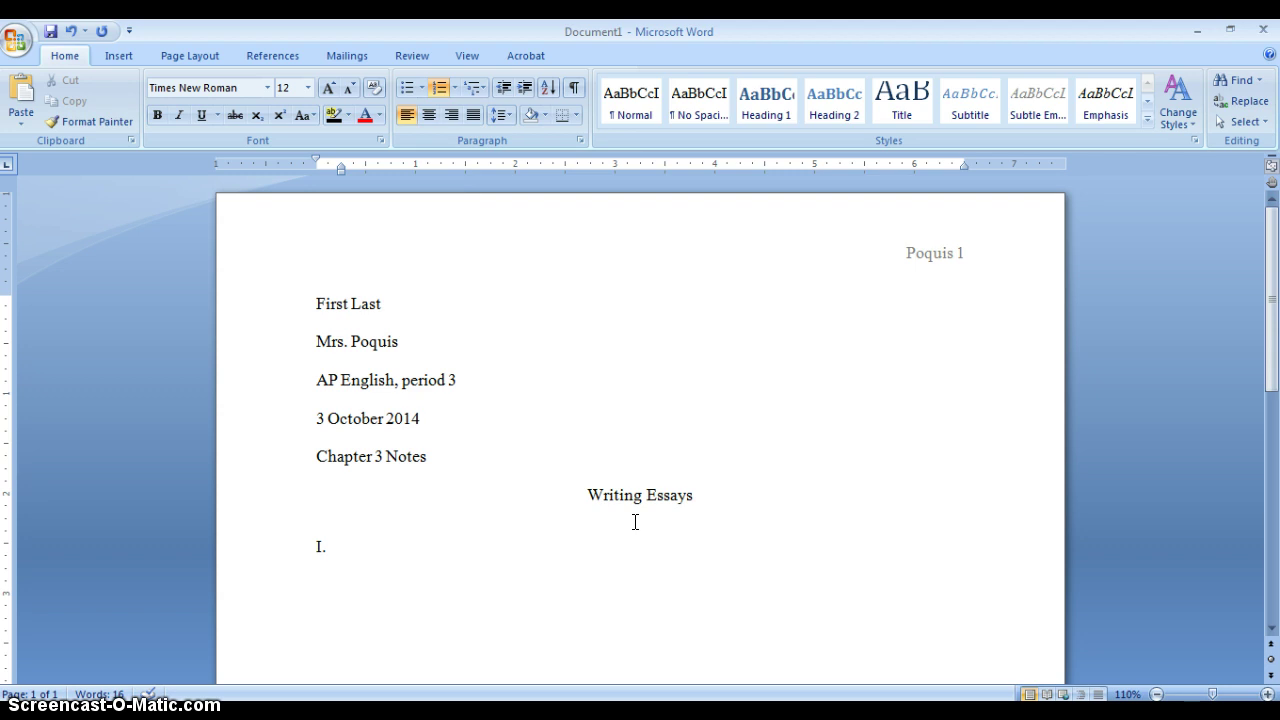
text(Essay)
text(Development)
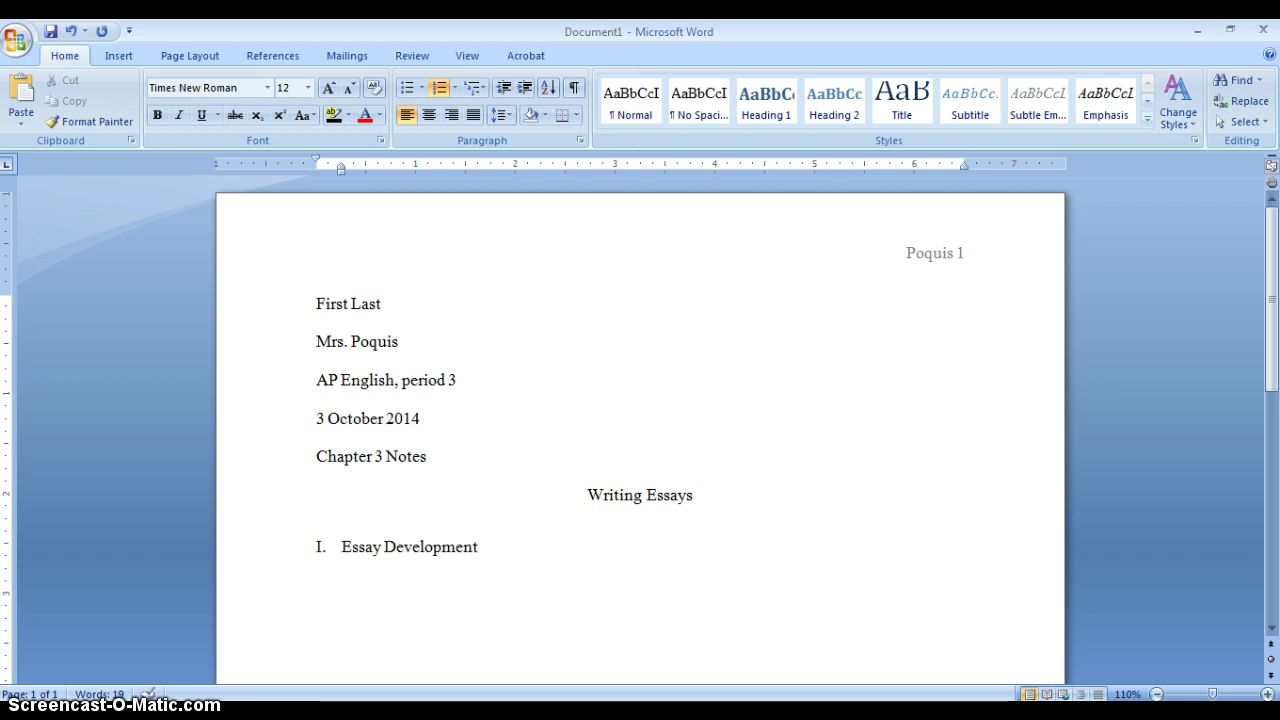
- Add the indented second-level item "A. Types of essays" under "Essay Development"
key(Return)
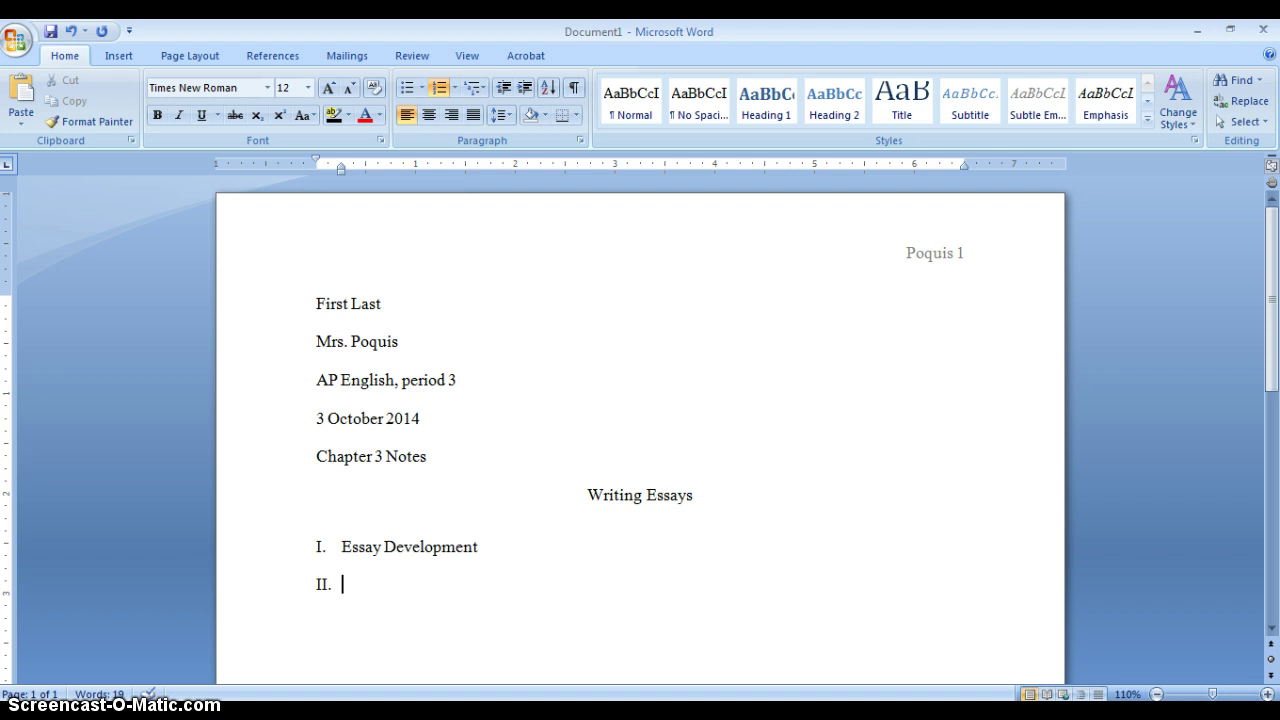
key(BackSpace)
text(A.)
text(Types of essays)
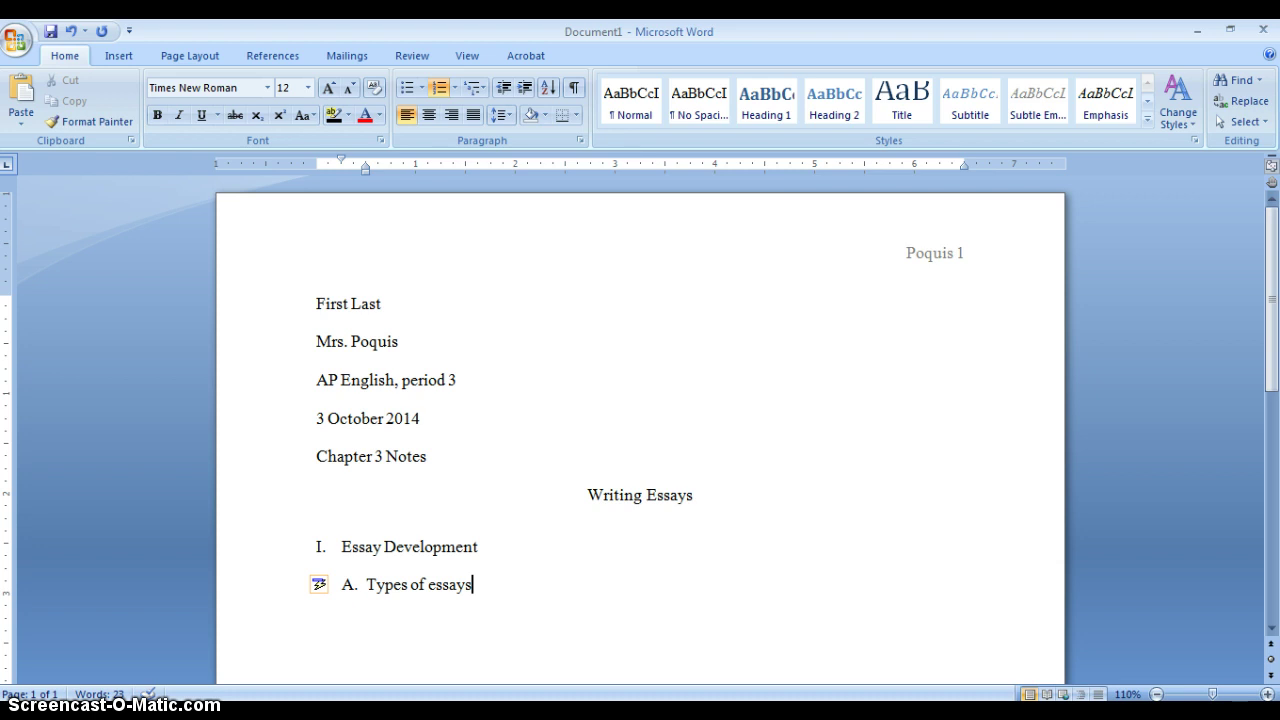
- Add the third-level item "1. Reports – present information and tend to be persuasive" indented under "Types of essays"
key(Return)
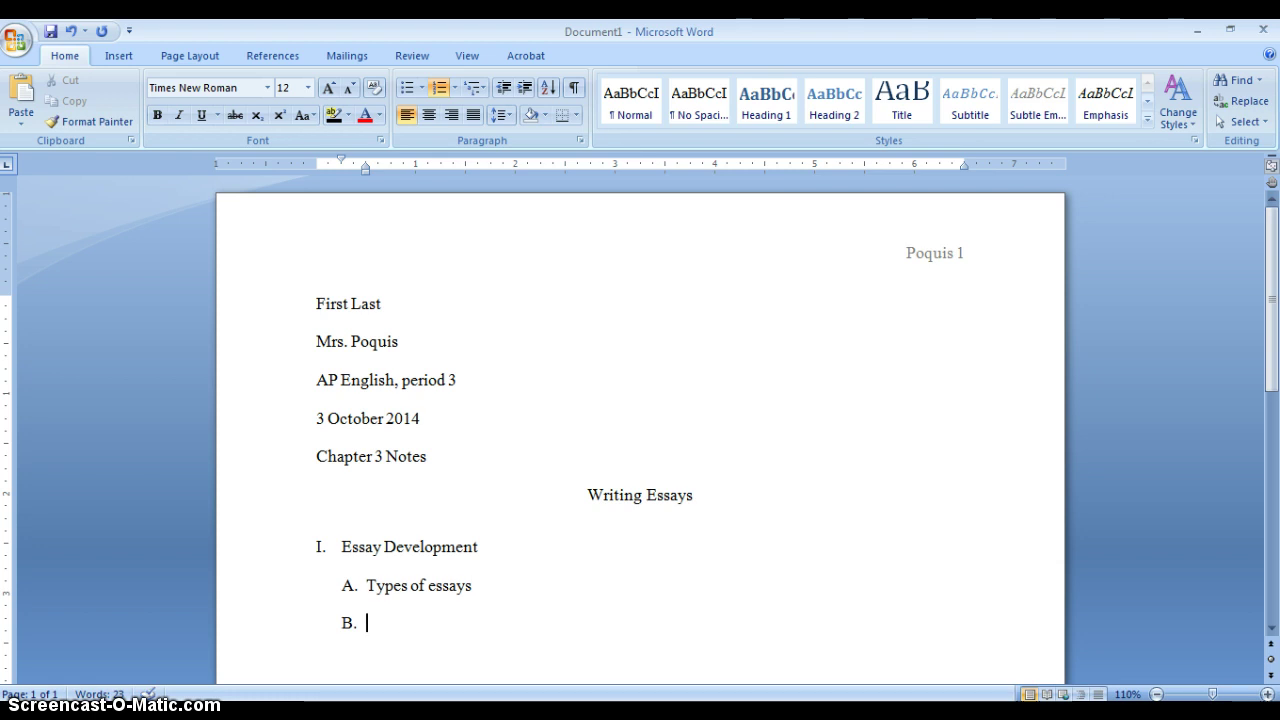
key(BackSpace)
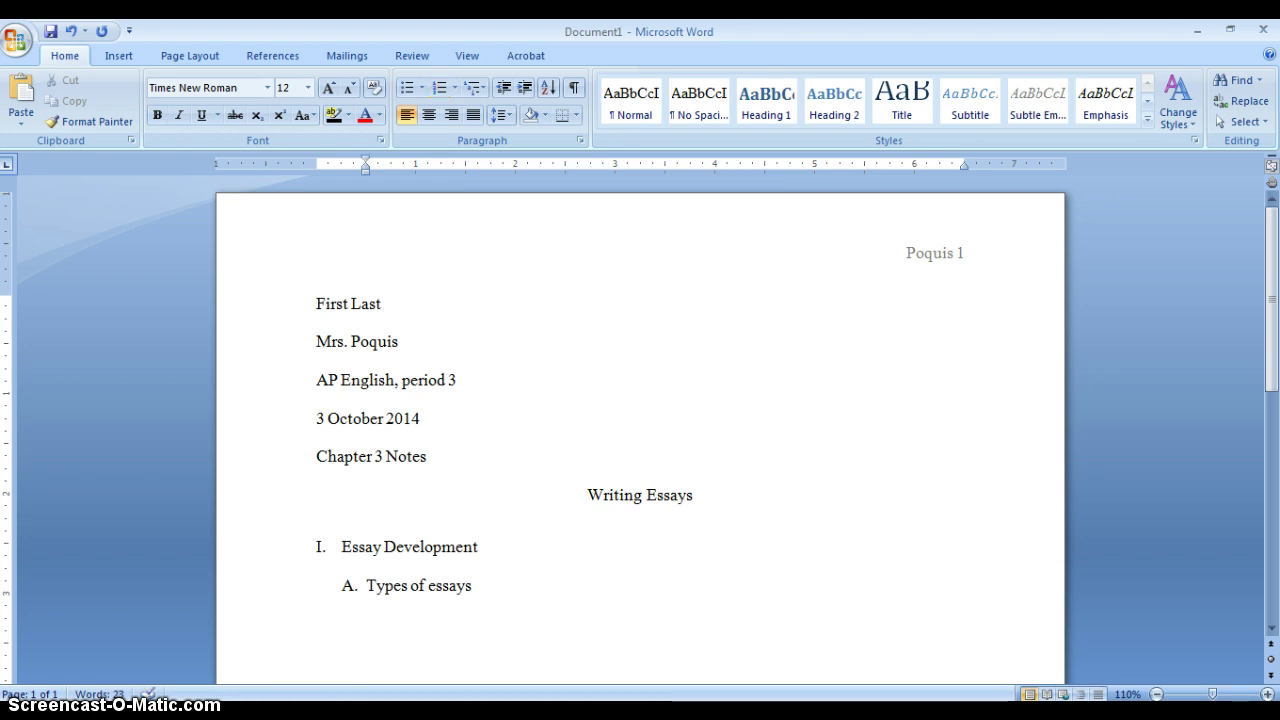
text(1. )
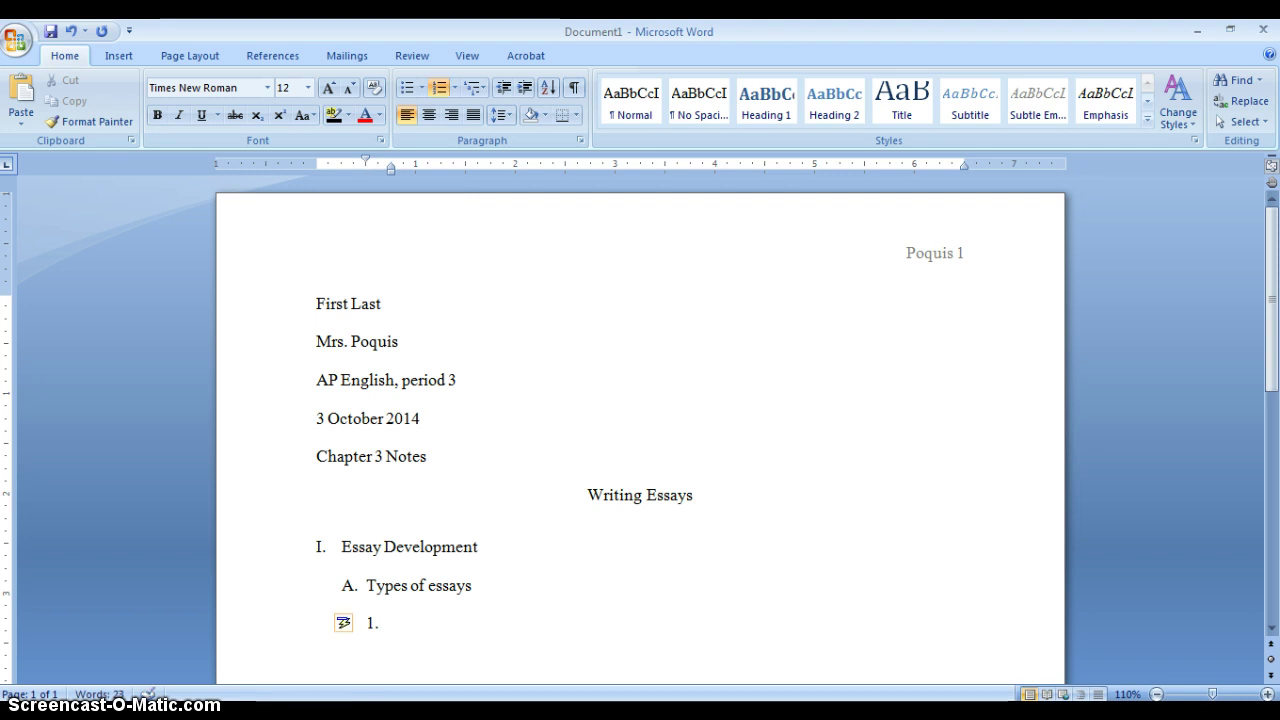
text(Re)
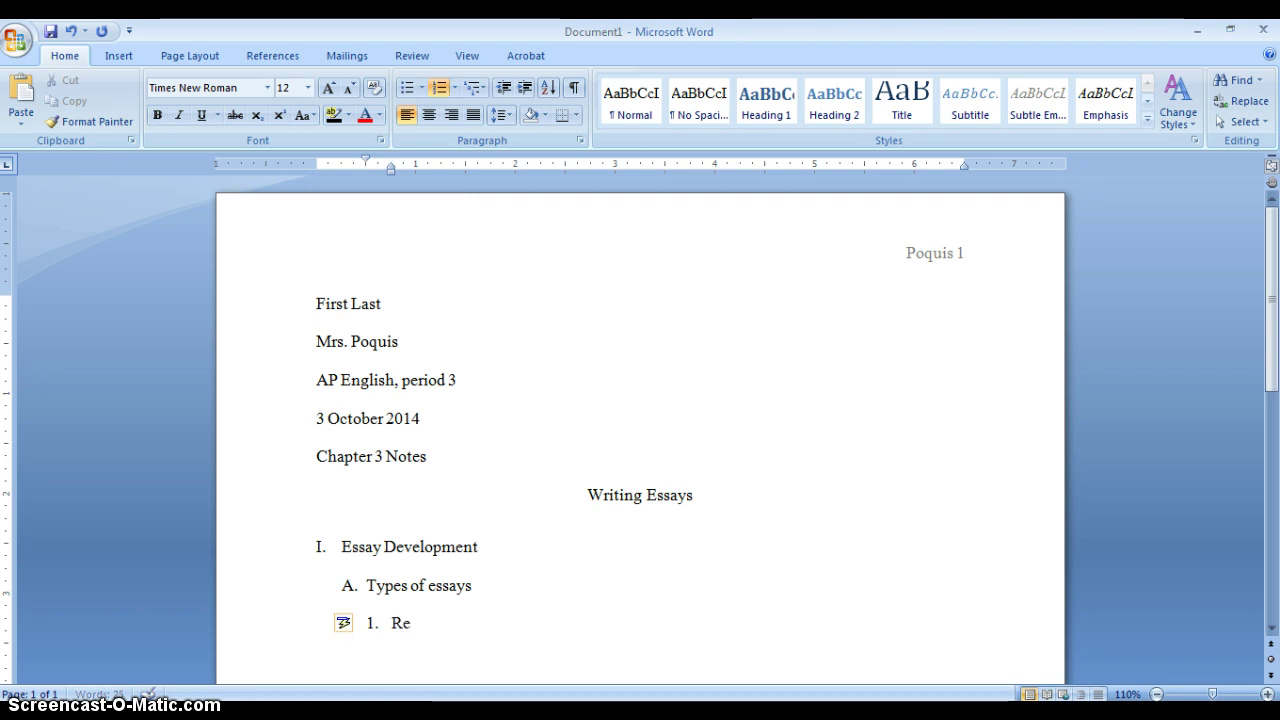
text(ports -)
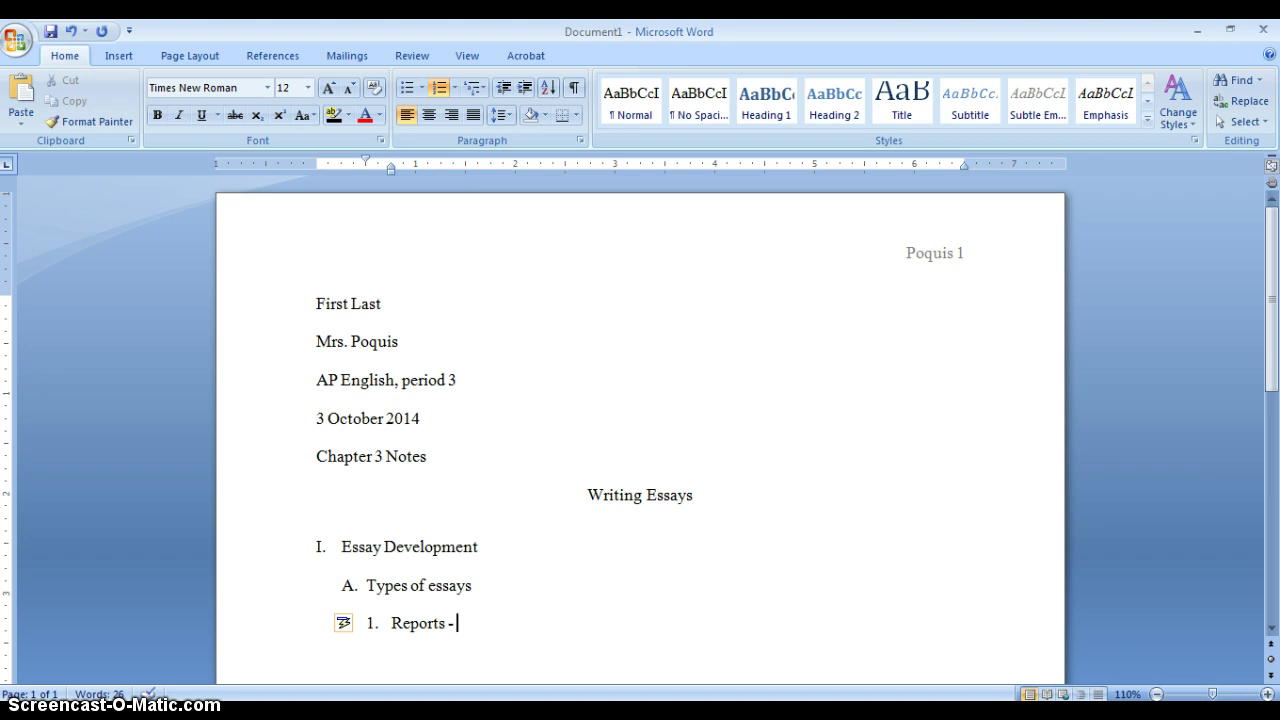
text(present in)
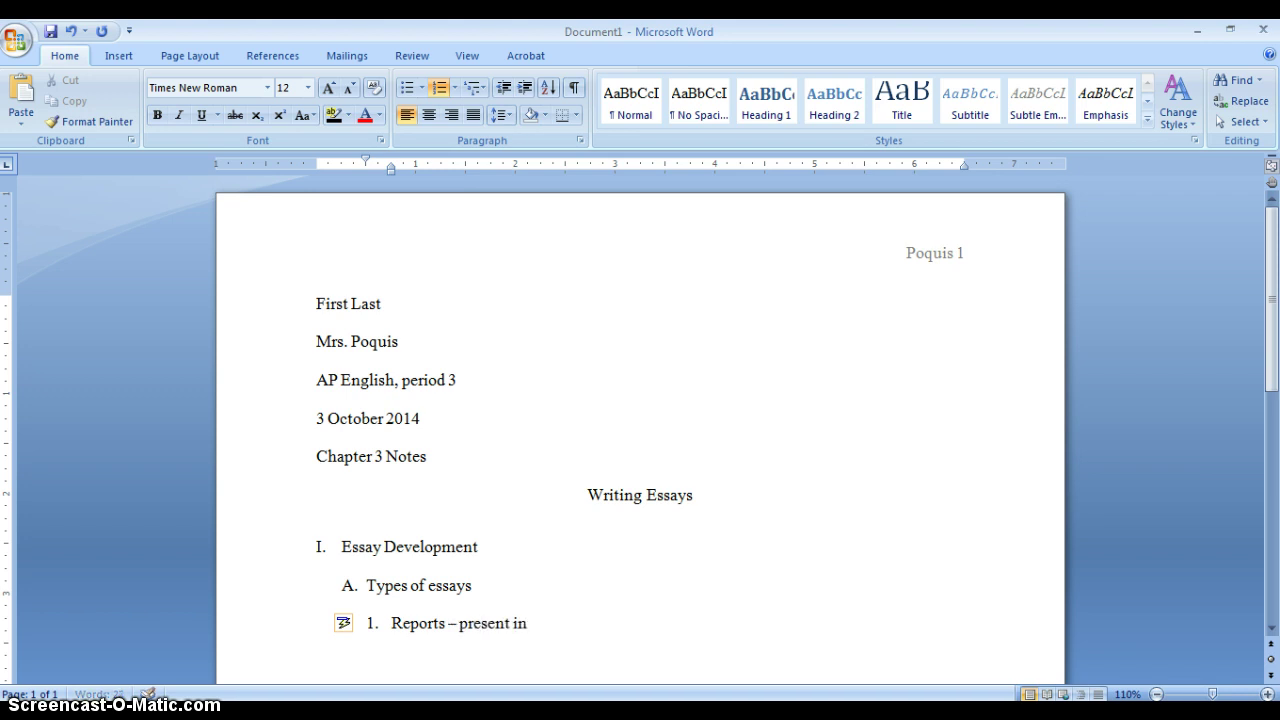
text(formation and)
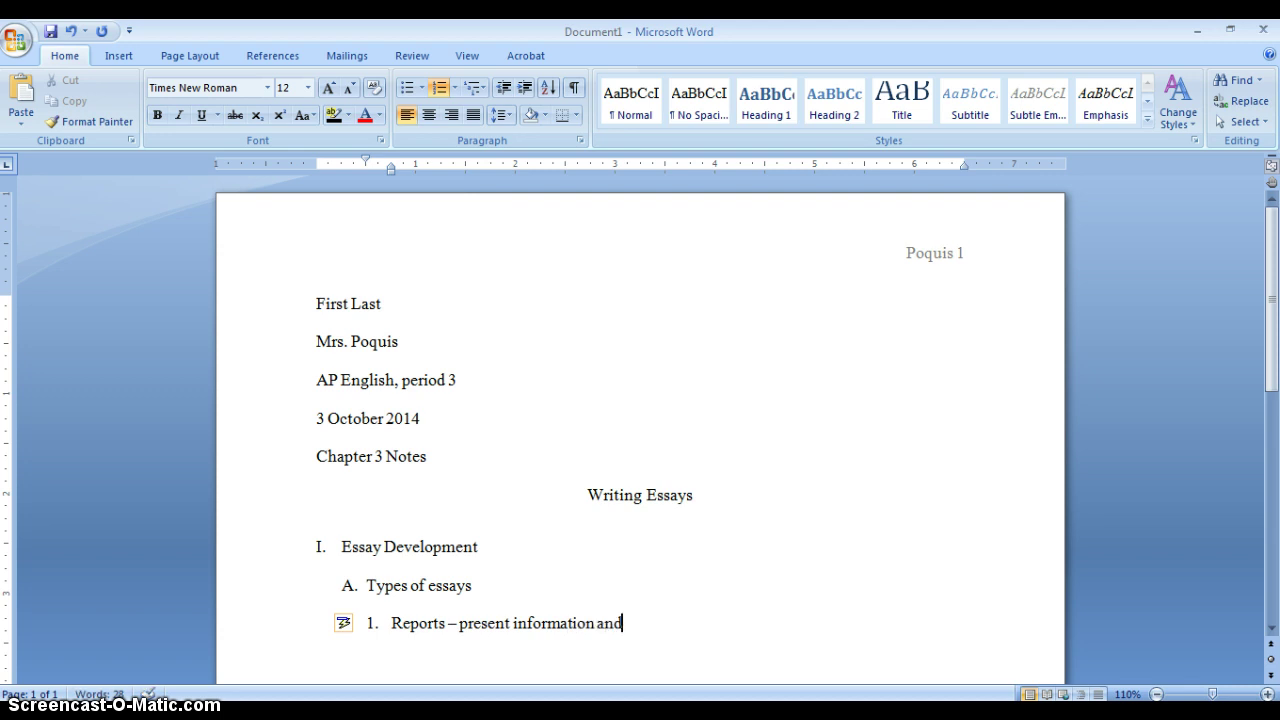
text( tend to be persu)
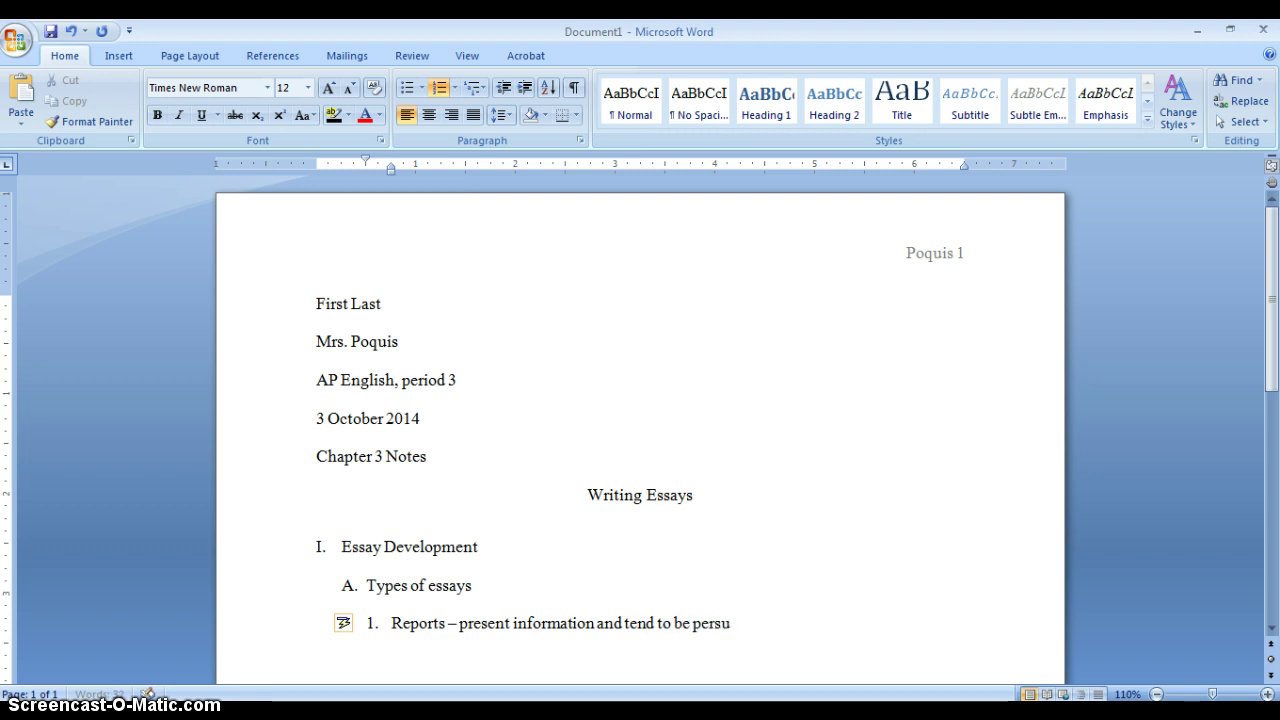
text(asive)
- Add third-level item 2 with the text "Expository –" below the Reports item
key(Return)
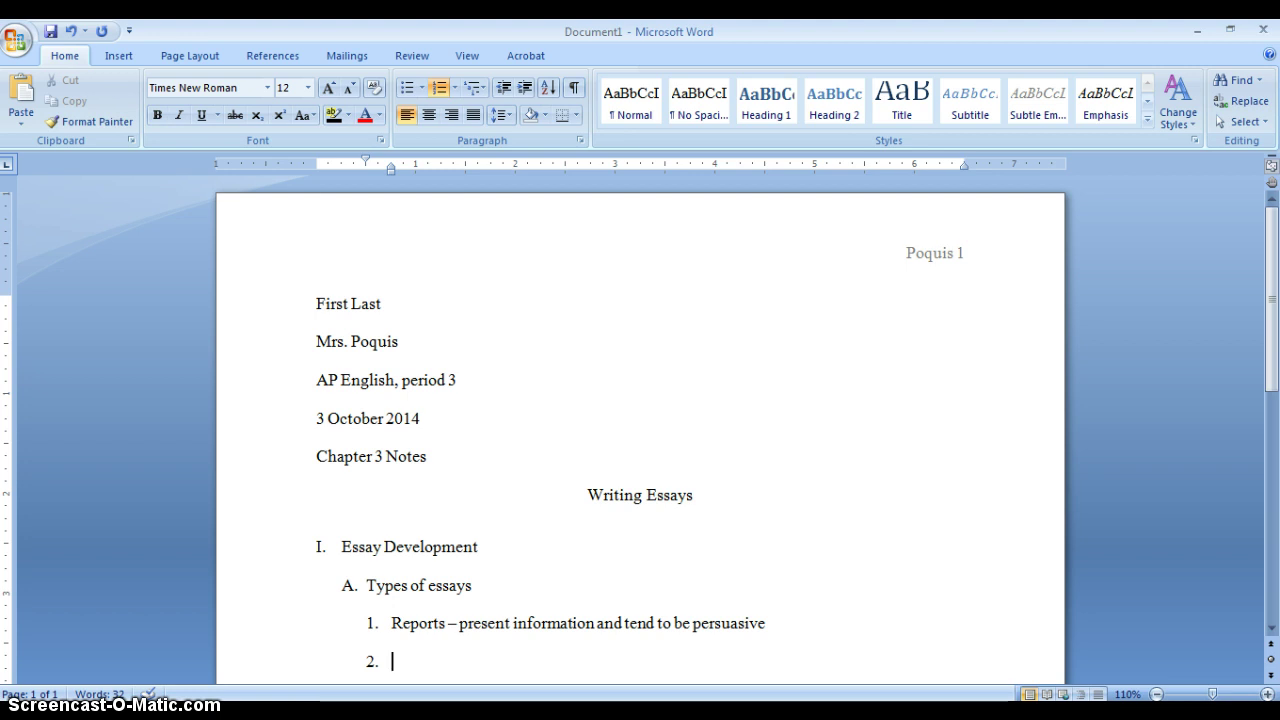
text(Exposi)
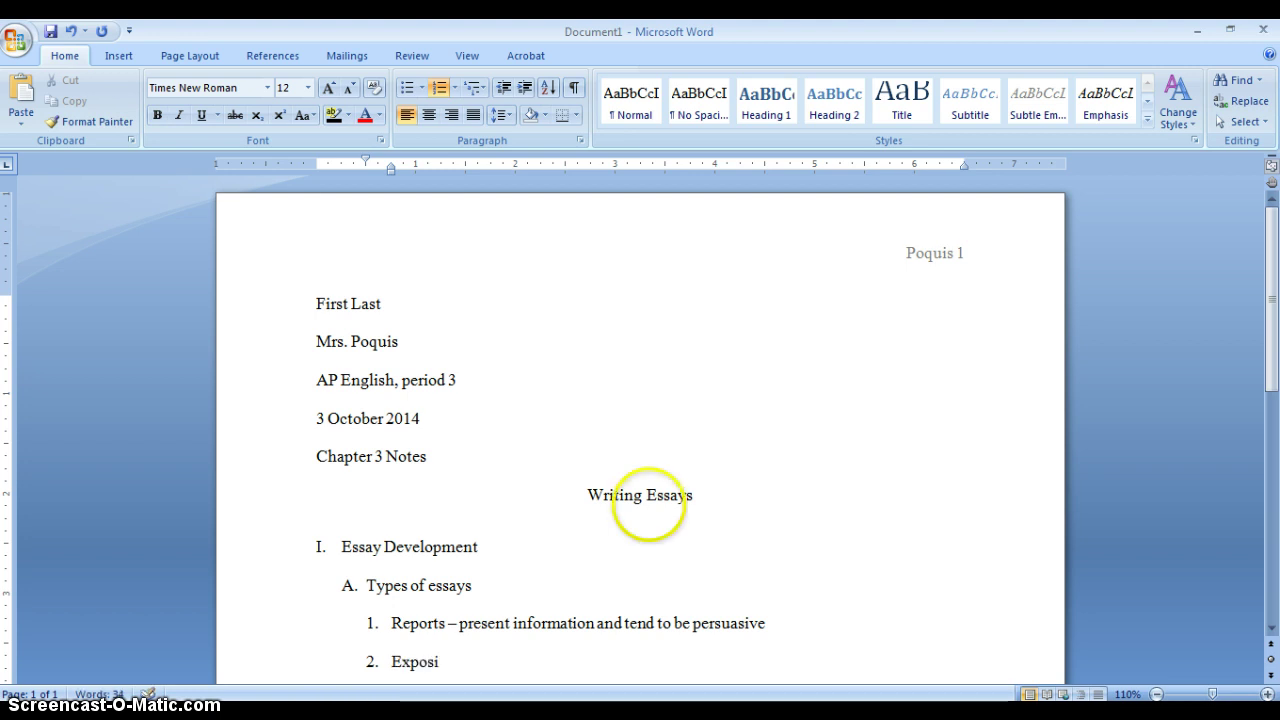
text(tiory)
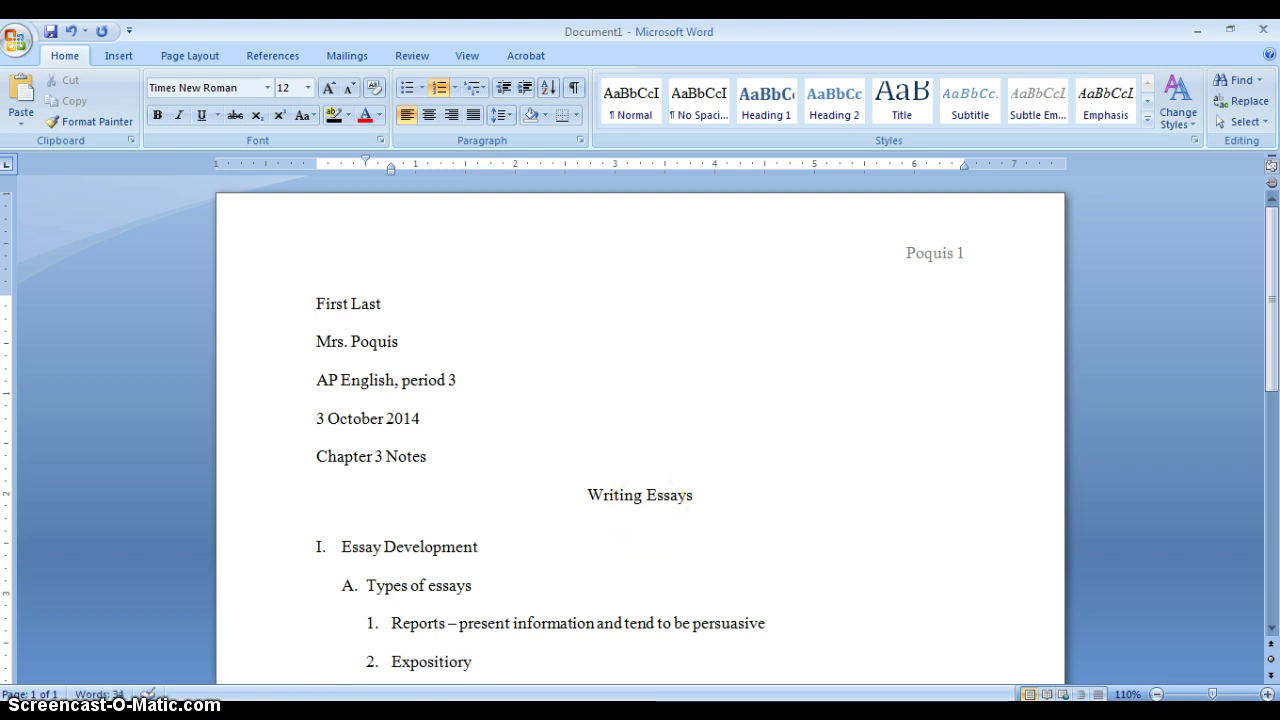
key(BackSpace)
key(BackSpace)
key(BackSpace)
key(BackSpace)
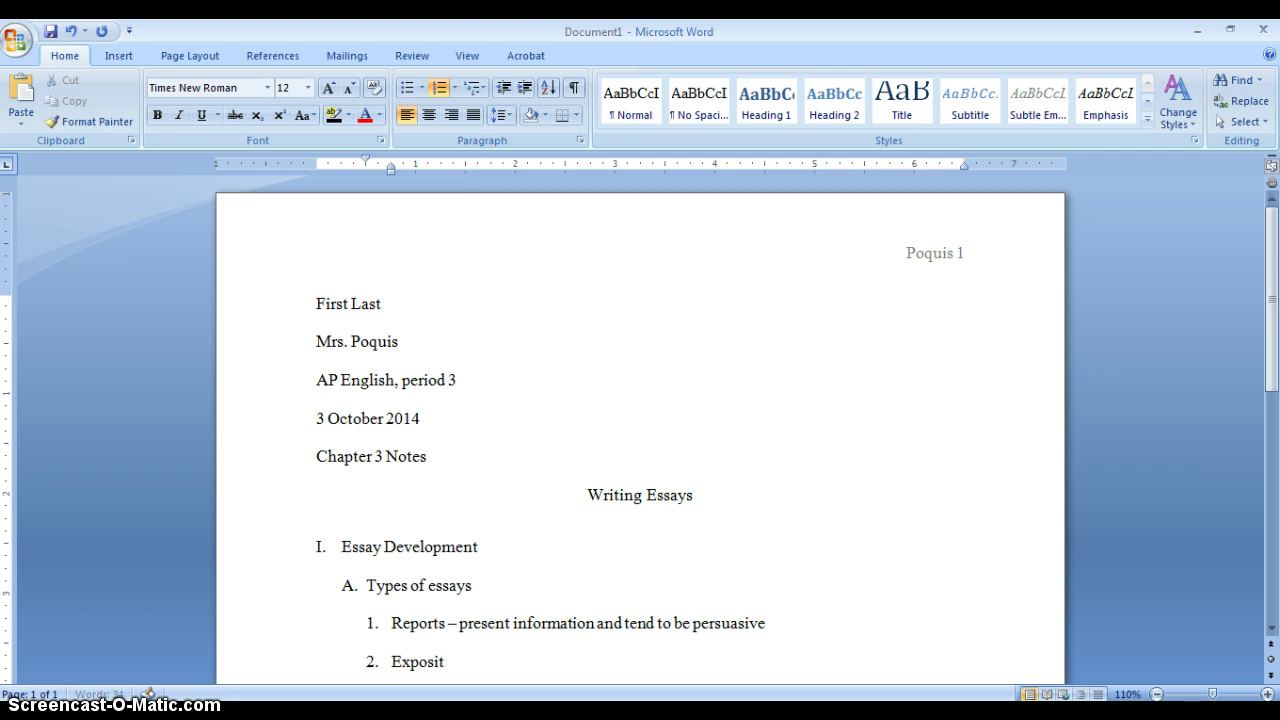
text(ory -)
- Add third-level item 3 with the text "Argumentative –" below the Expository item
key(Return)
text(A)
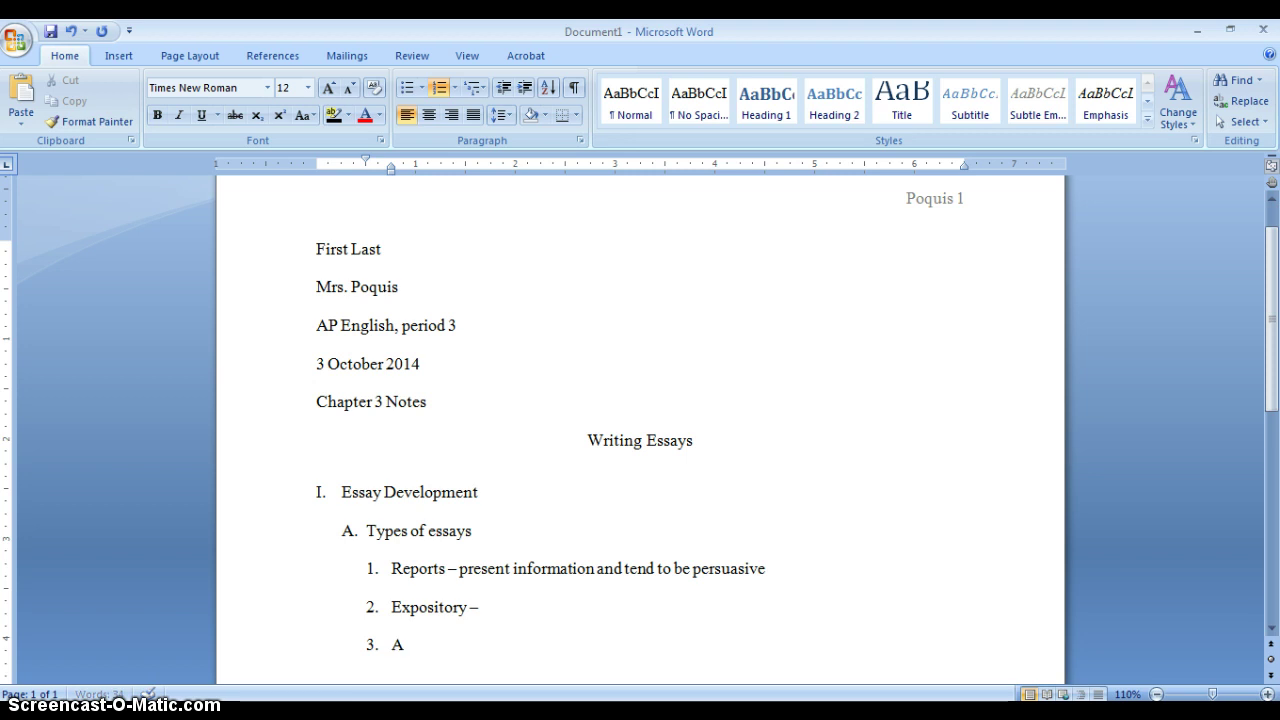
text(rgumentative)
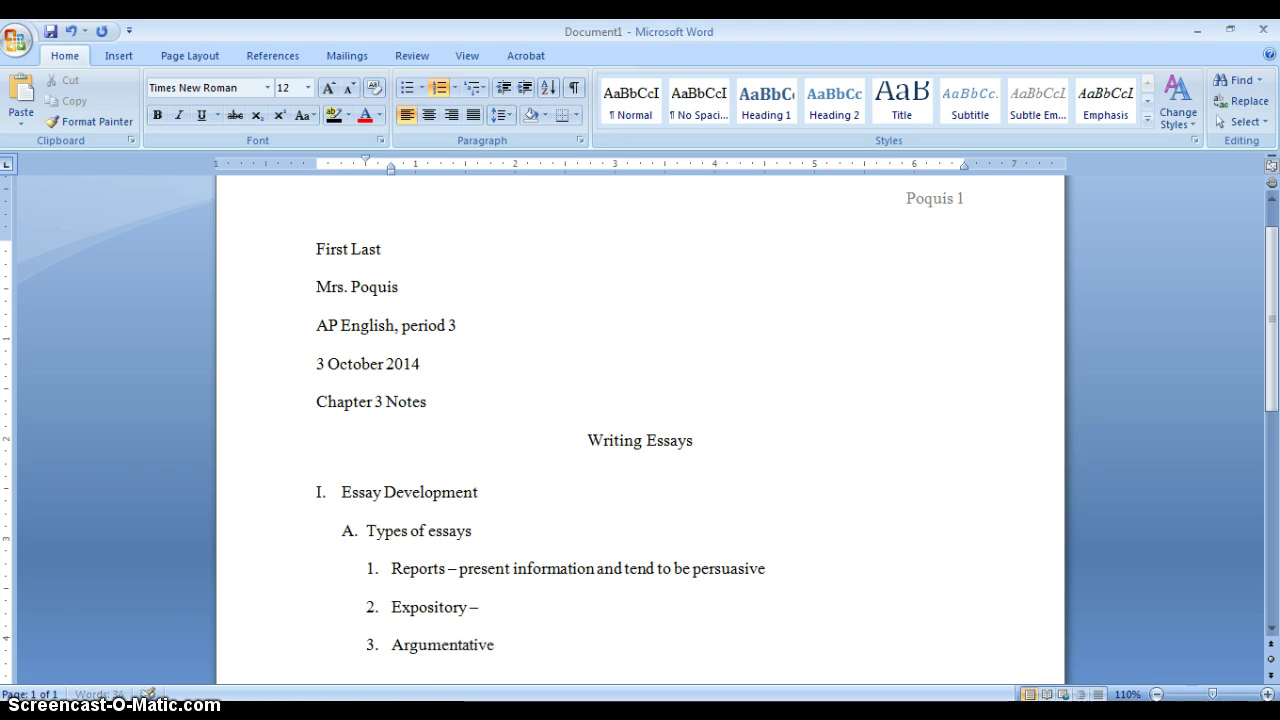
text( -)
- Start a second-level item "B." below the Argumentative item, aligned with item A
key(Return)
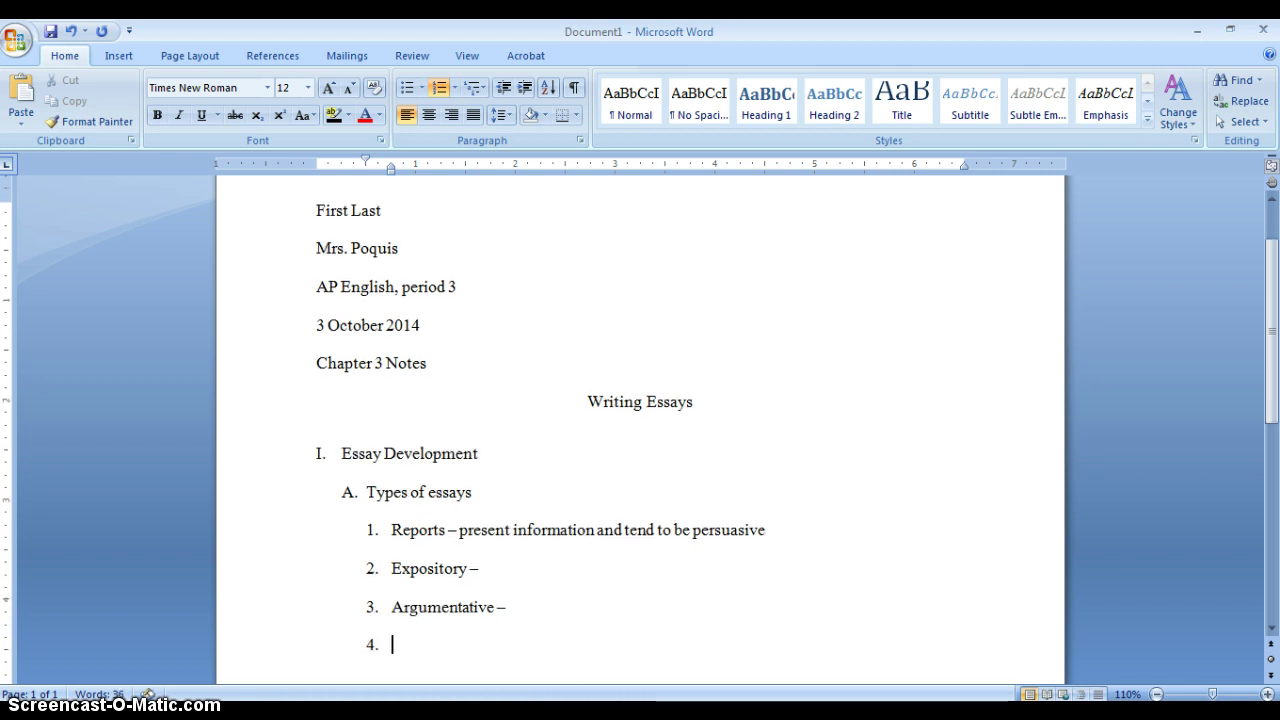
key(BackSpace)
key(BackSpace)
key(BackSpace)
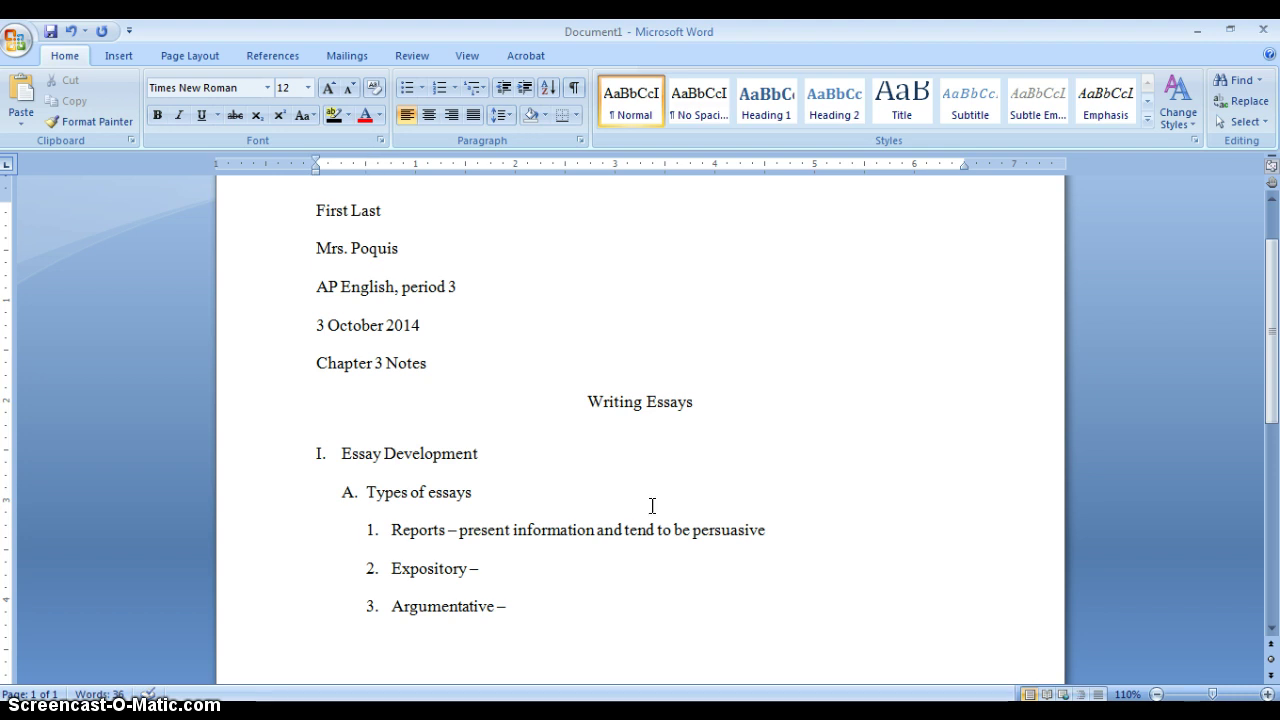
text(B.)
key(BackSpace)
text(.)
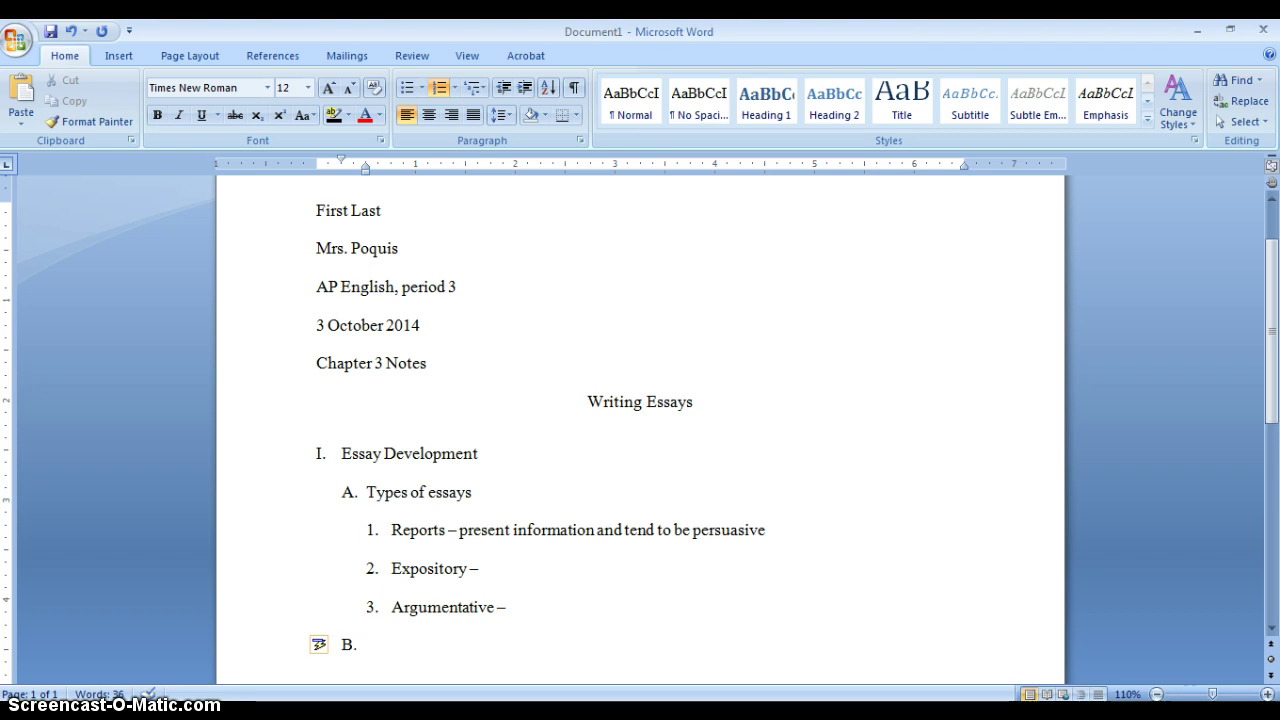
- Enter "Prewriting strategies" as the text of outline item B, with a lowercase "s" in "strategies"
text(Pres)
key(BackSpace)
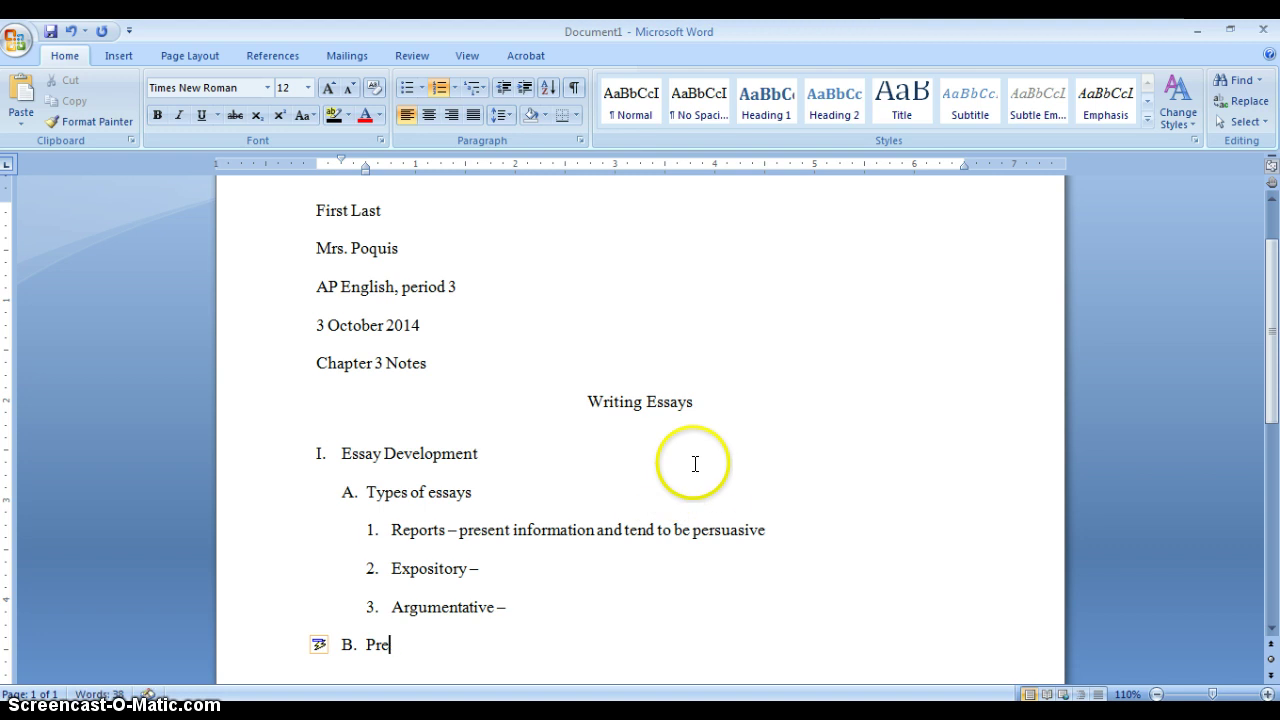
text(writing Strate)
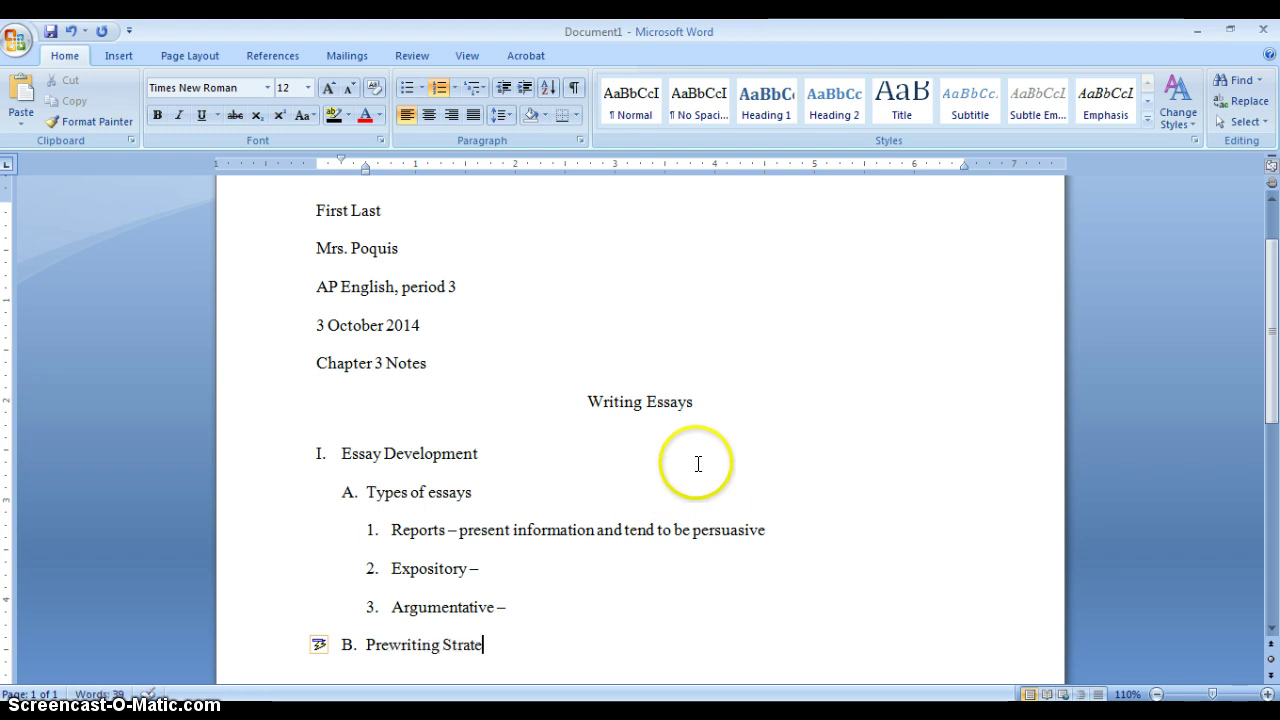
key(BackSpace)
key(BackSpace)
key(BackSpace)
key(BackSpace)
key(BackSpace)
key(BackSpace)
key(BackSpace)
text(stra)
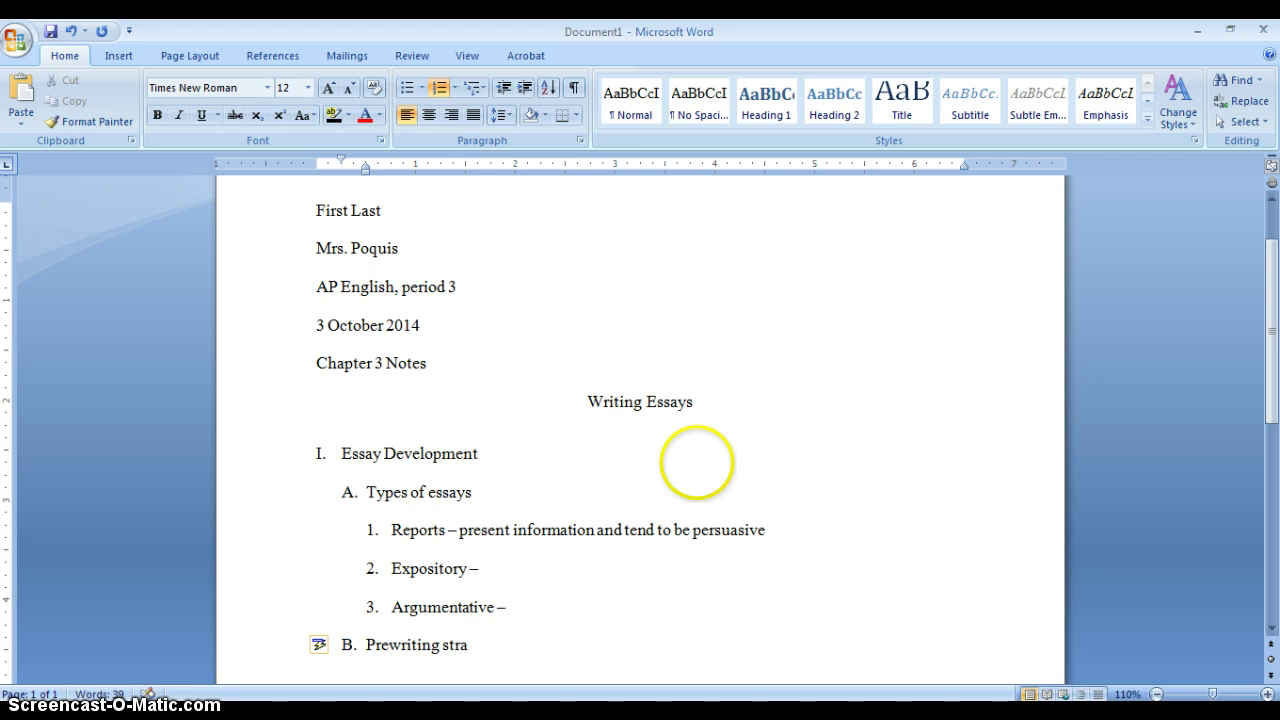
text(tegies)
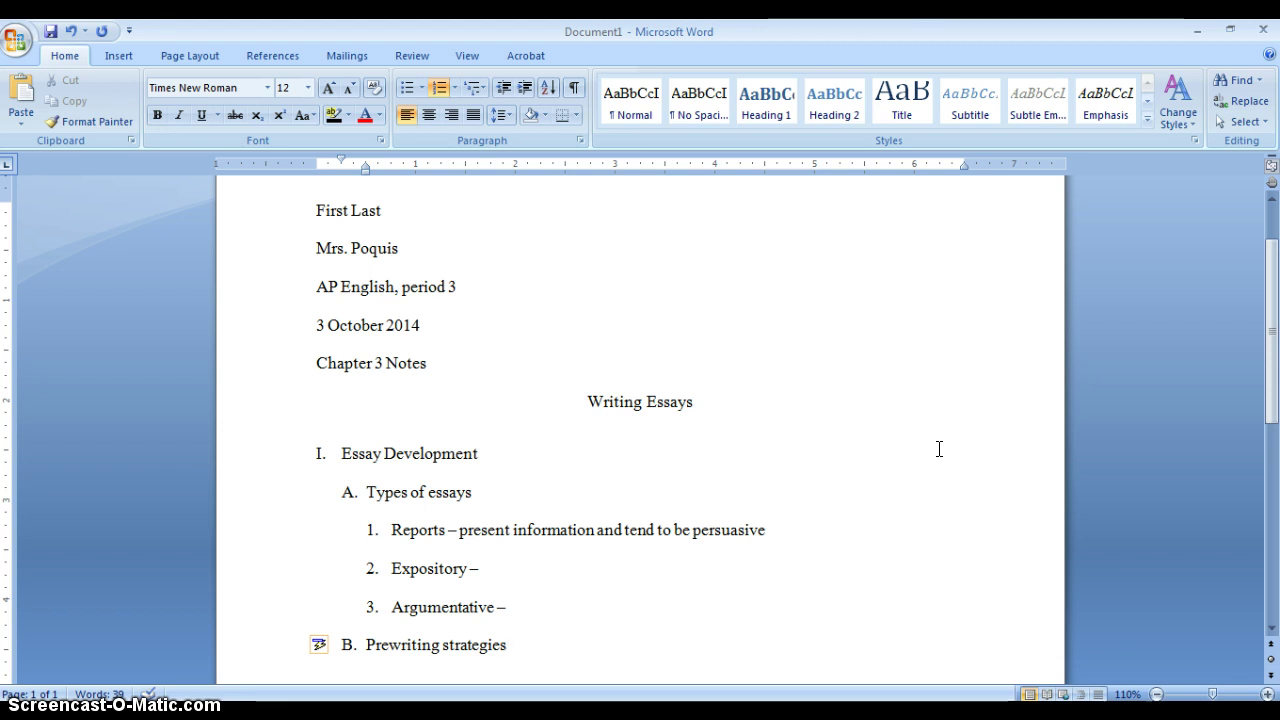
click(939, 449)
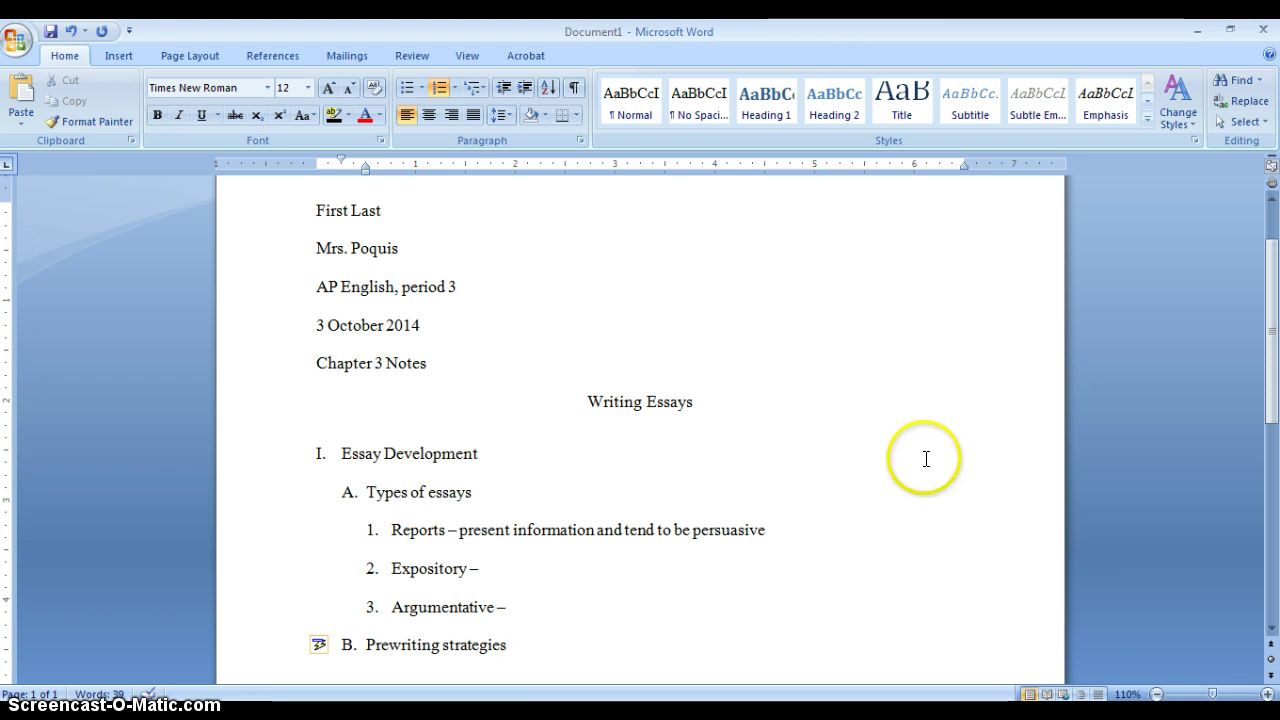